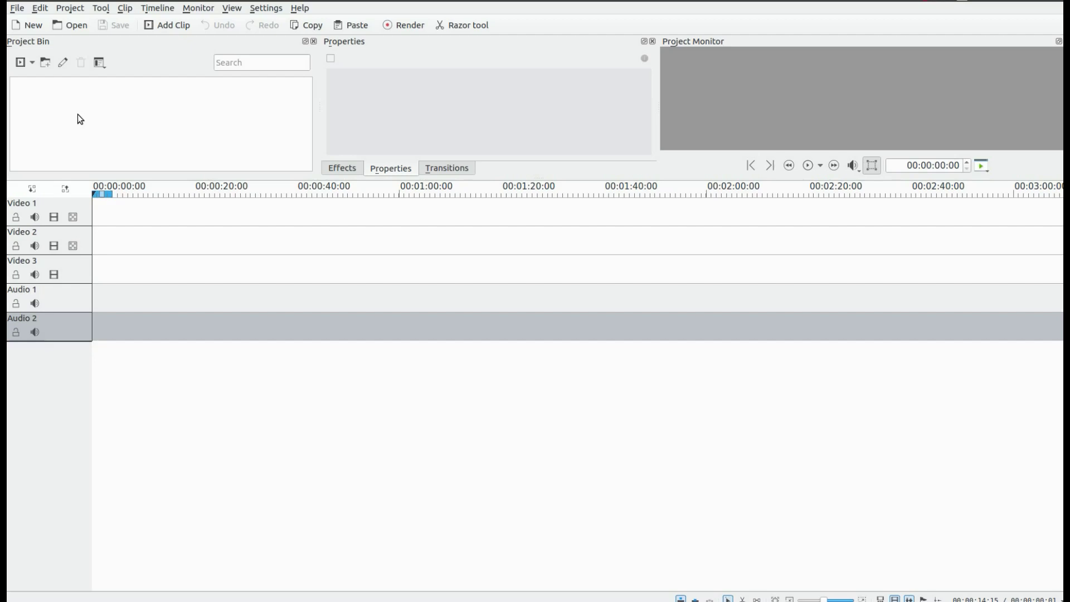
Step: Create a new title clip with two-line red text 'This has been created by :' and the author's name
right_click(79, 118)
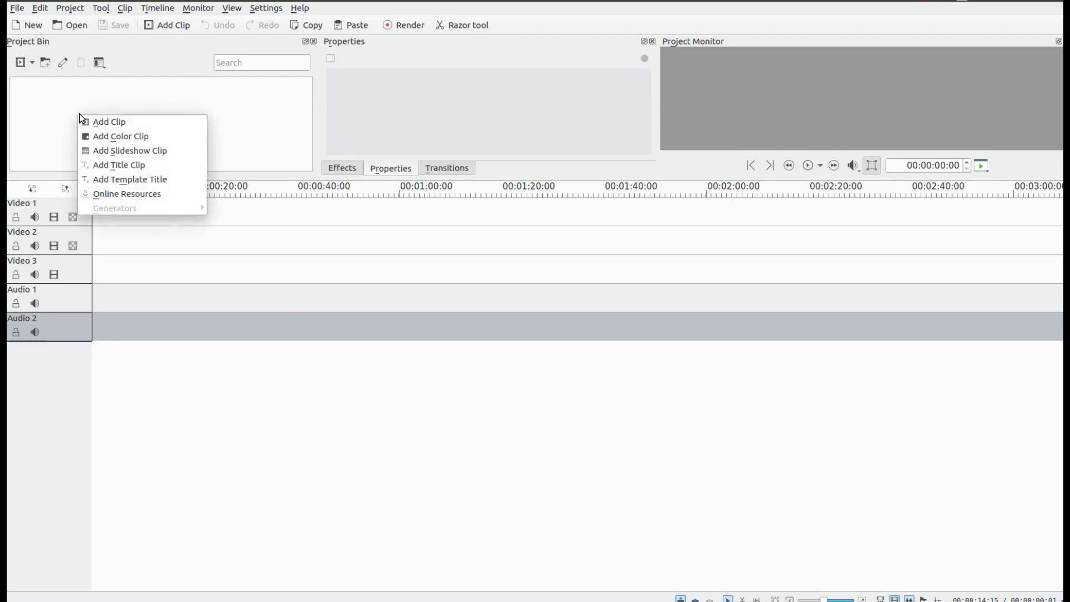
click(111, 165)
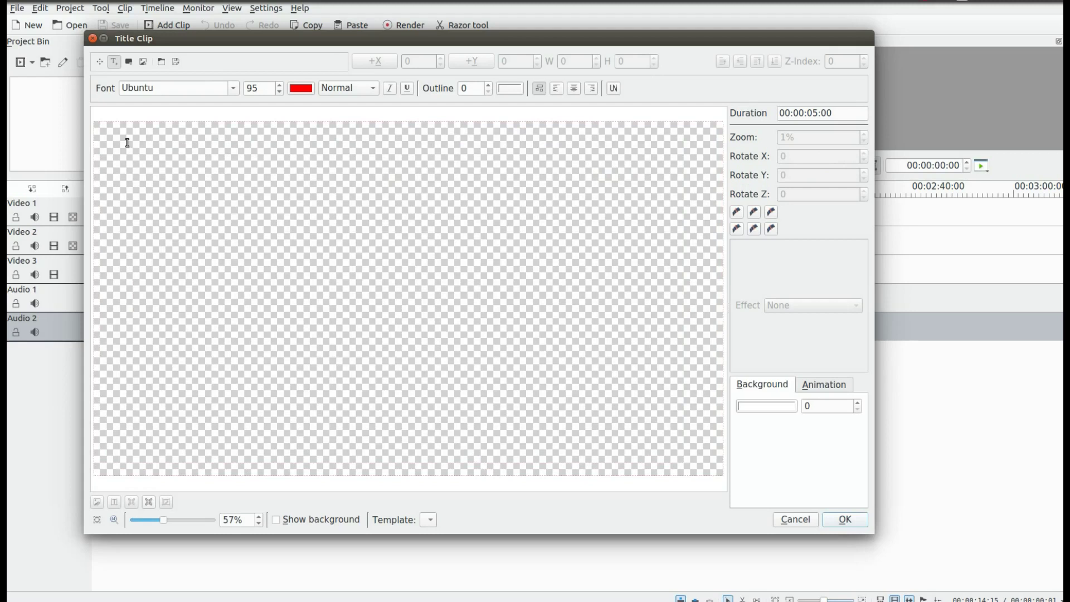
click(242, 160)
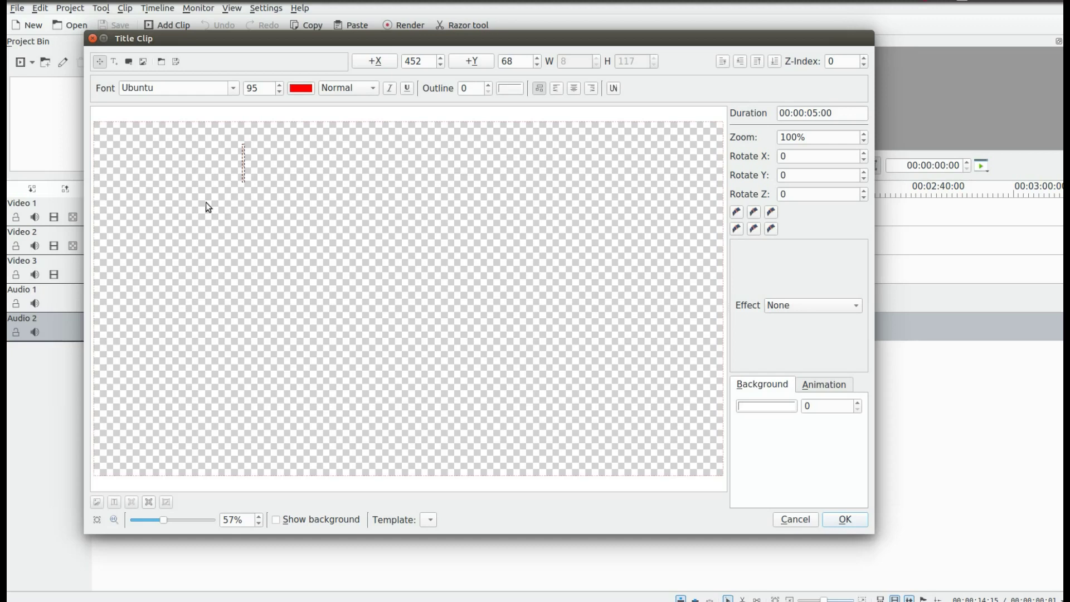
text(This has been created)
key(Return)
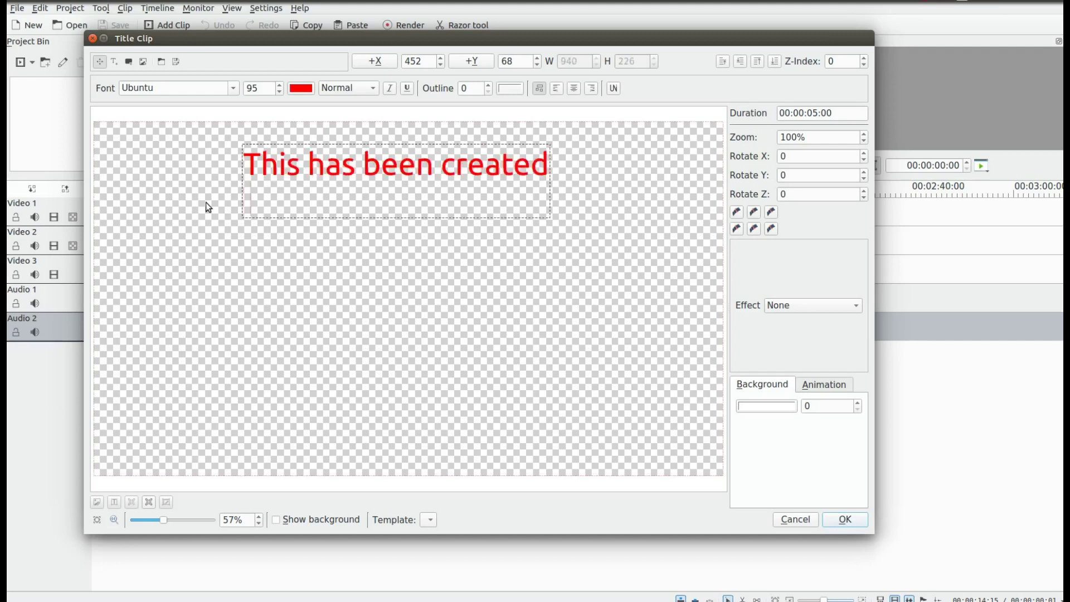
text(by : RedFeather)
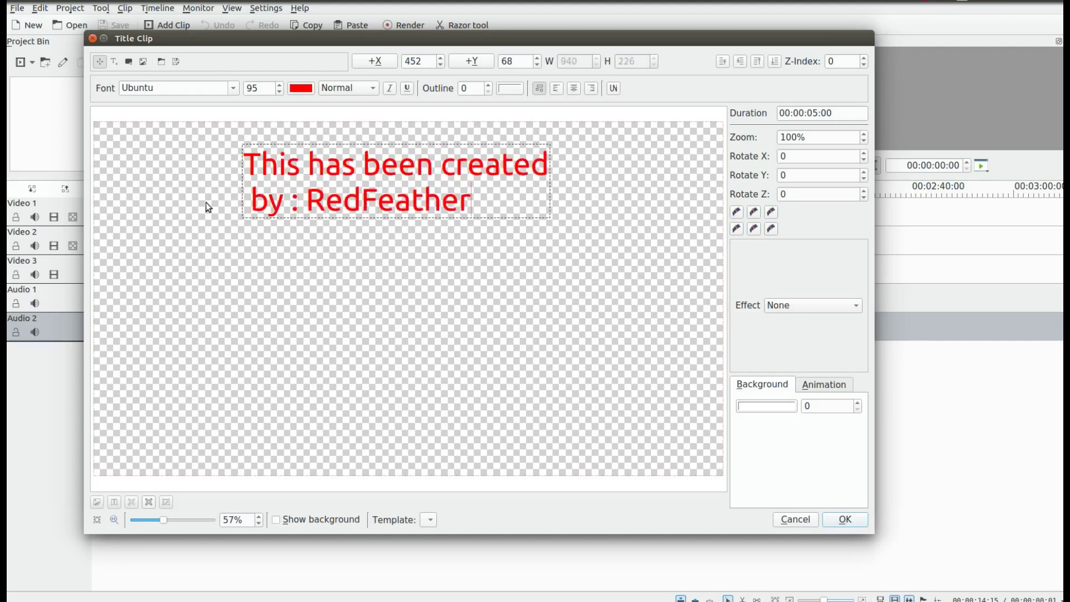
Step: Deselect the credit and set the text colour for new text to teal green
click(270, 260)
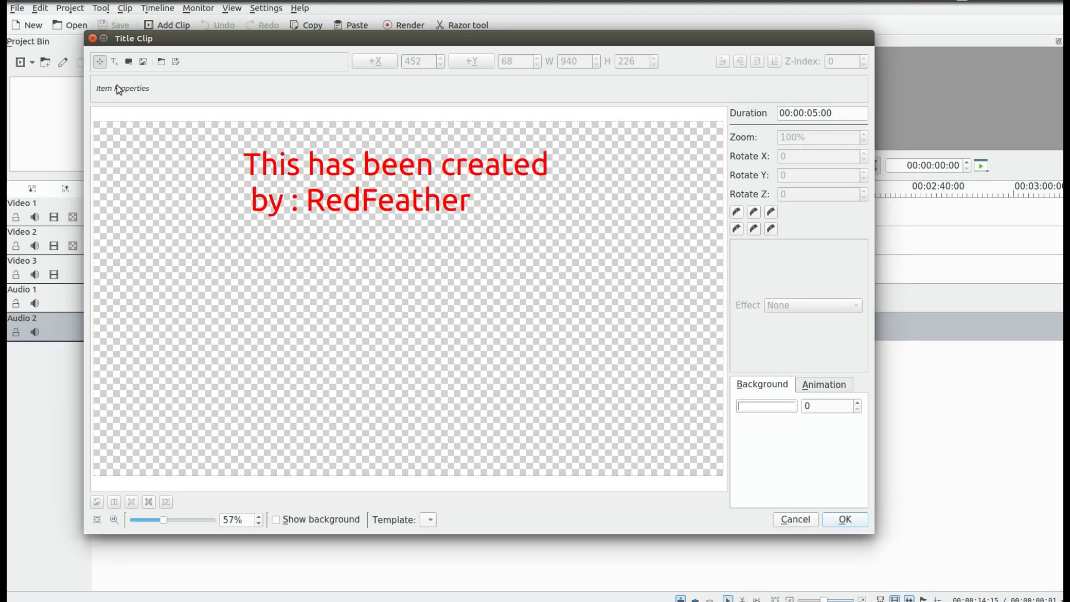
click(112, 62)
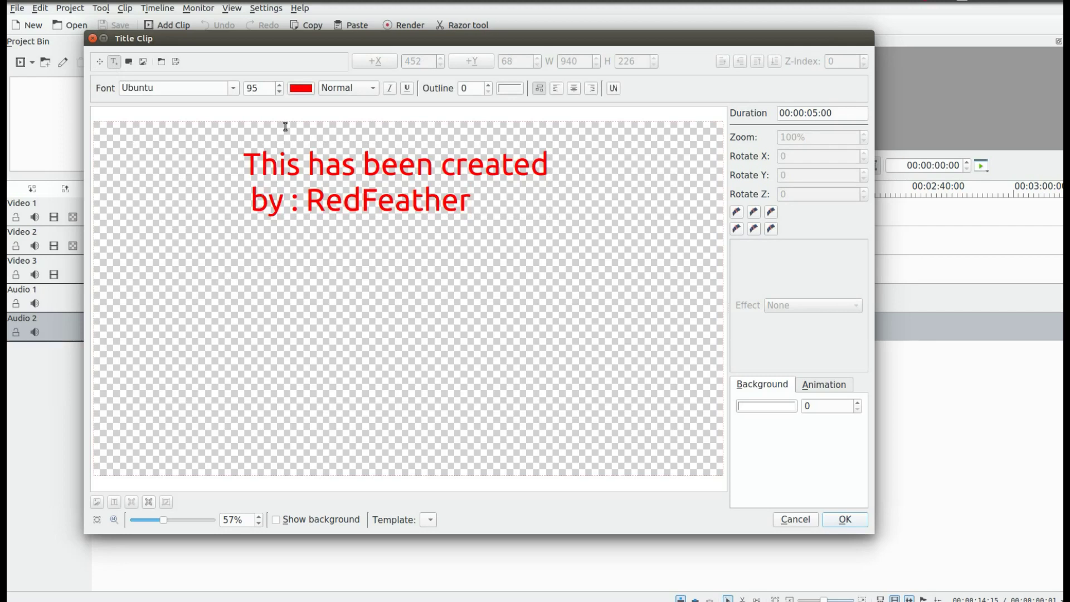
click(302, 92)
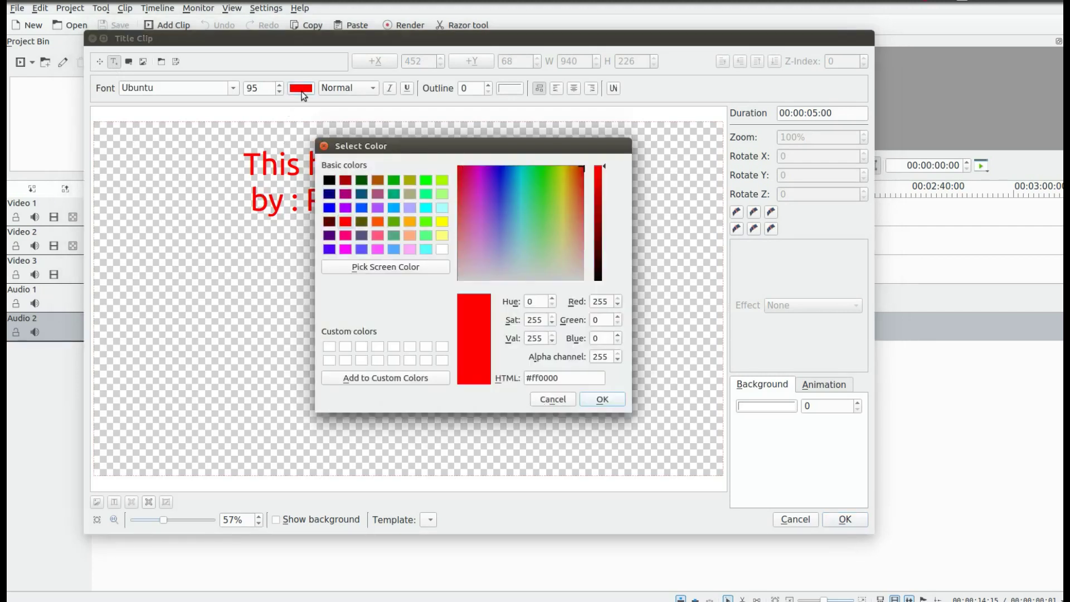
click(394, 236)
click(602, 400)
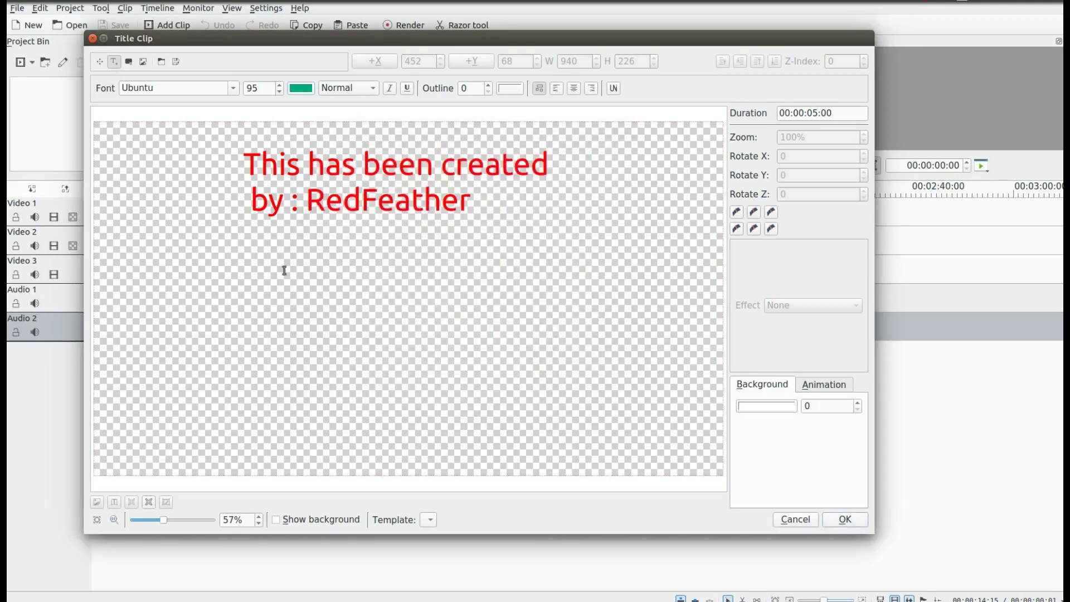
click(115, 62)
Step: Add a green '@' text item below the credit
click(271, 257)
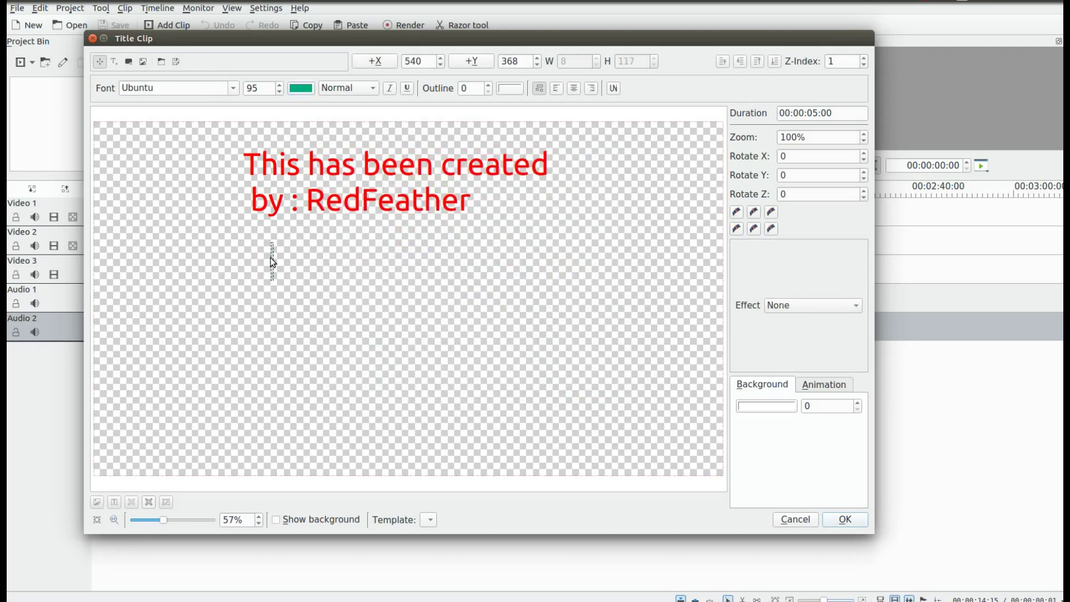
click(262, 258)
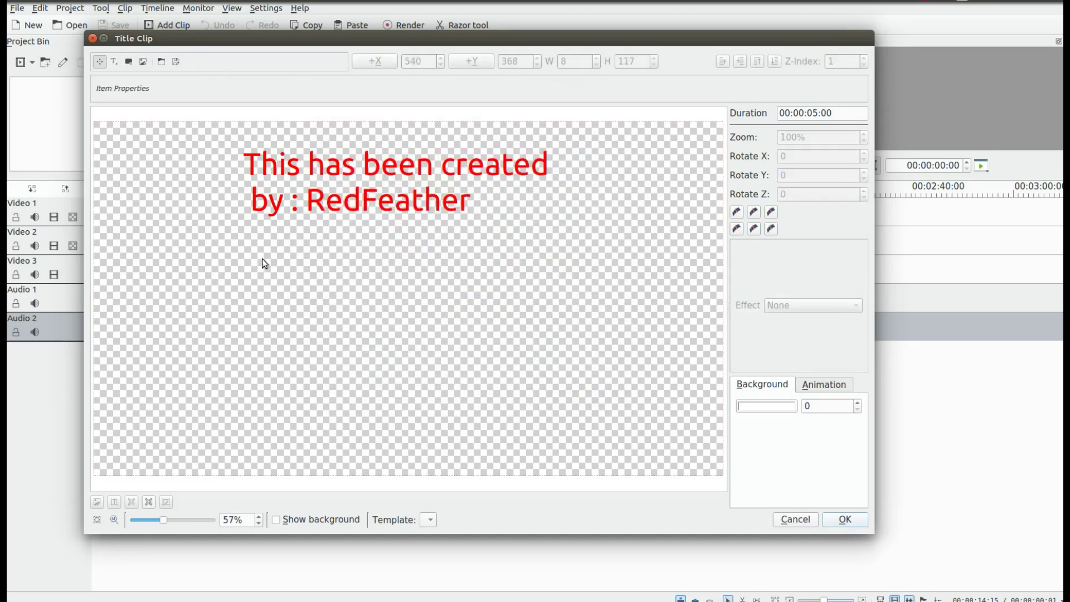
click(113, 61)
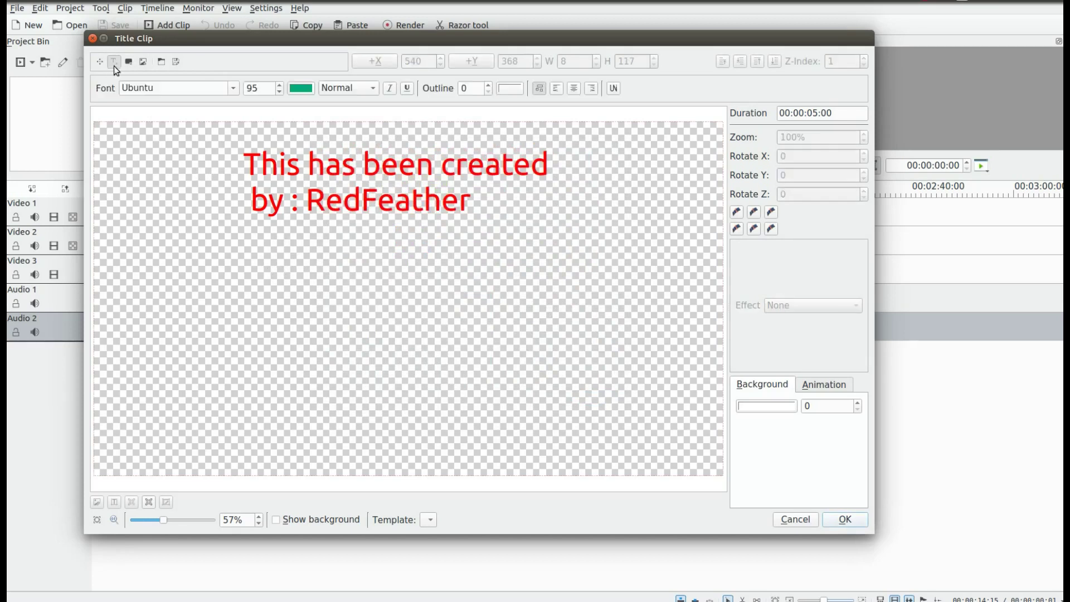
click(257, 254)
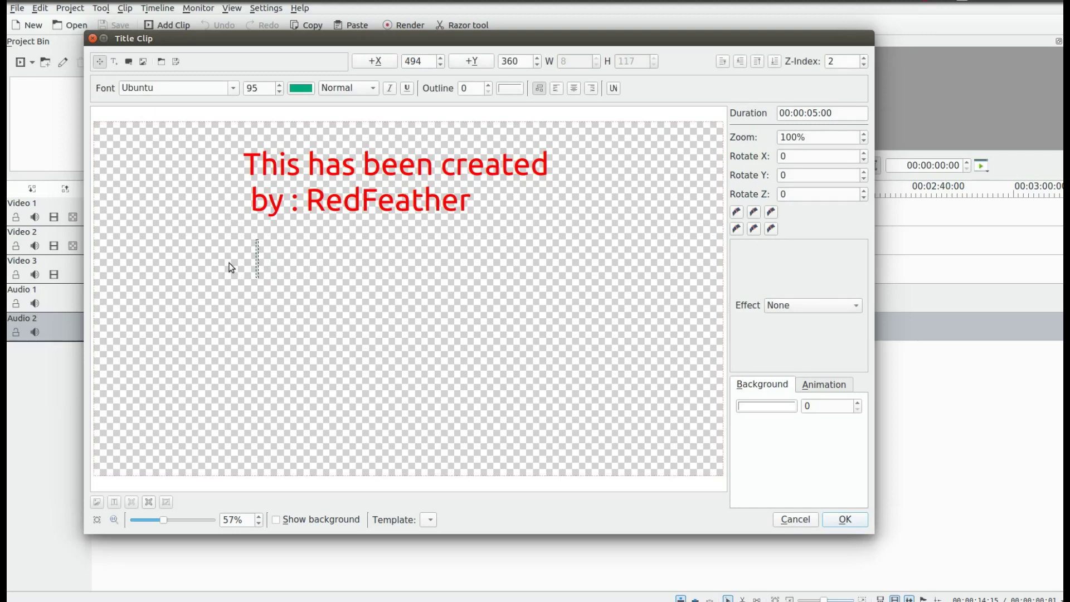
text(@)
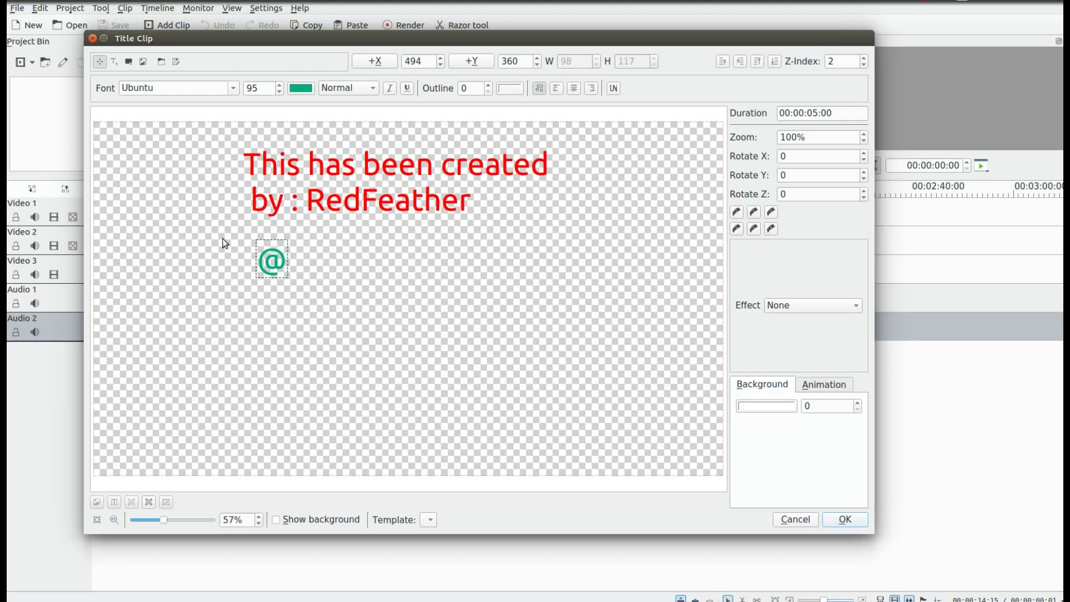
click(301, 88)
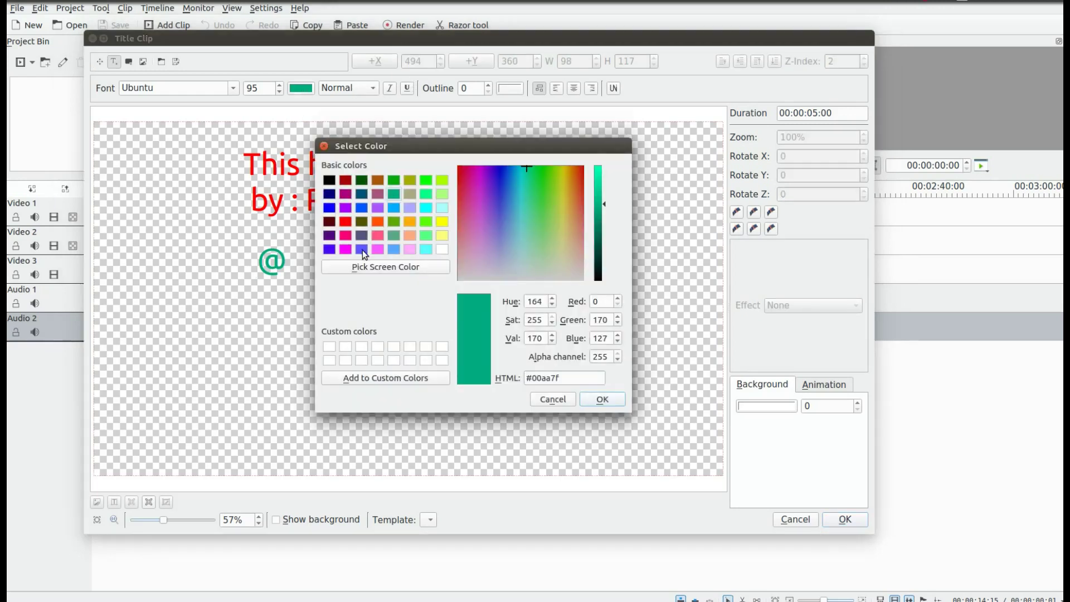
click(602, 399)
click(298, 245)
text(: http://grephaxs.com)
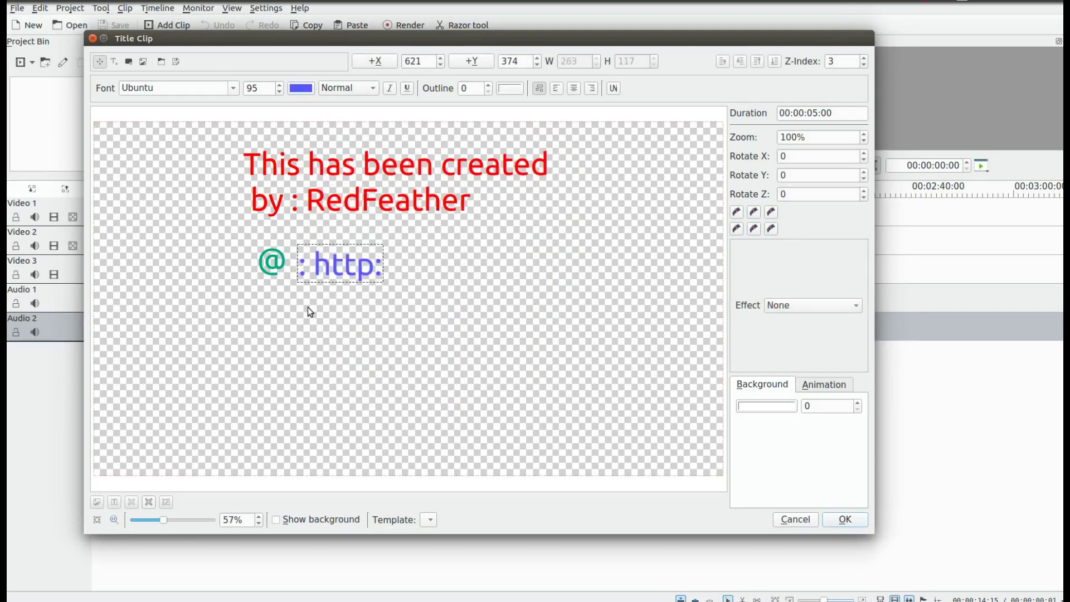
click(311, 312)
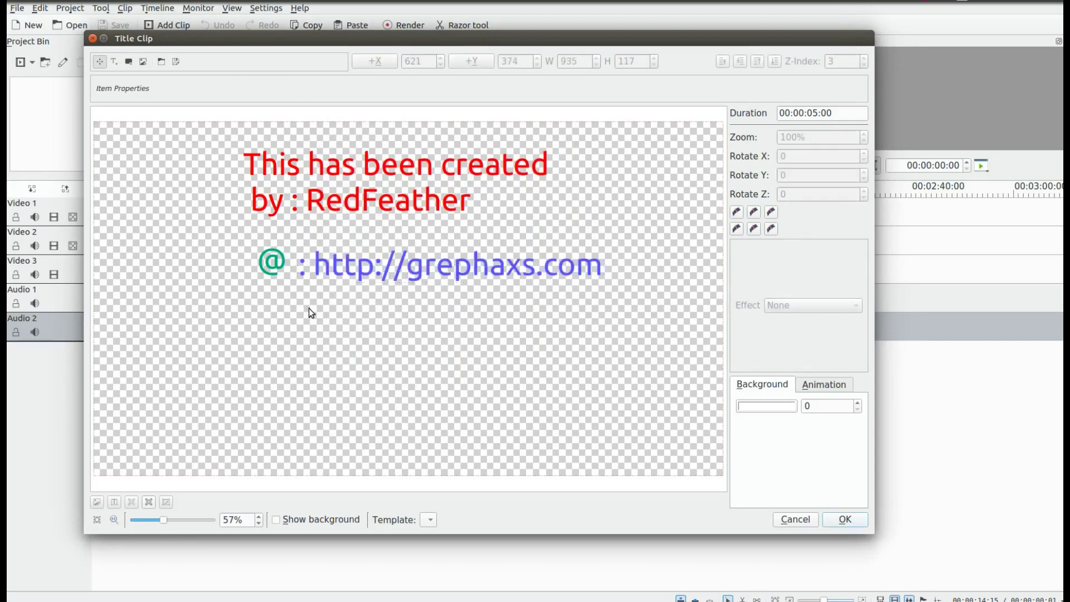
Step: Drag the red credit to the top-left, the blue URL to the bottom-right, and the @ mid-canvas
drag(349, 171, 220, 161)
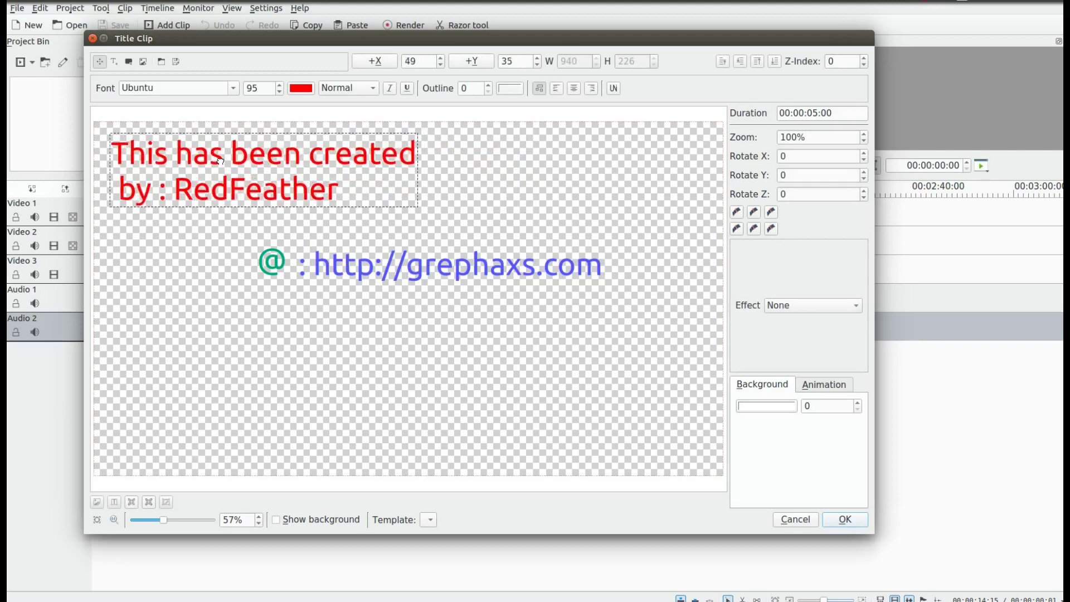
click(389, 238)
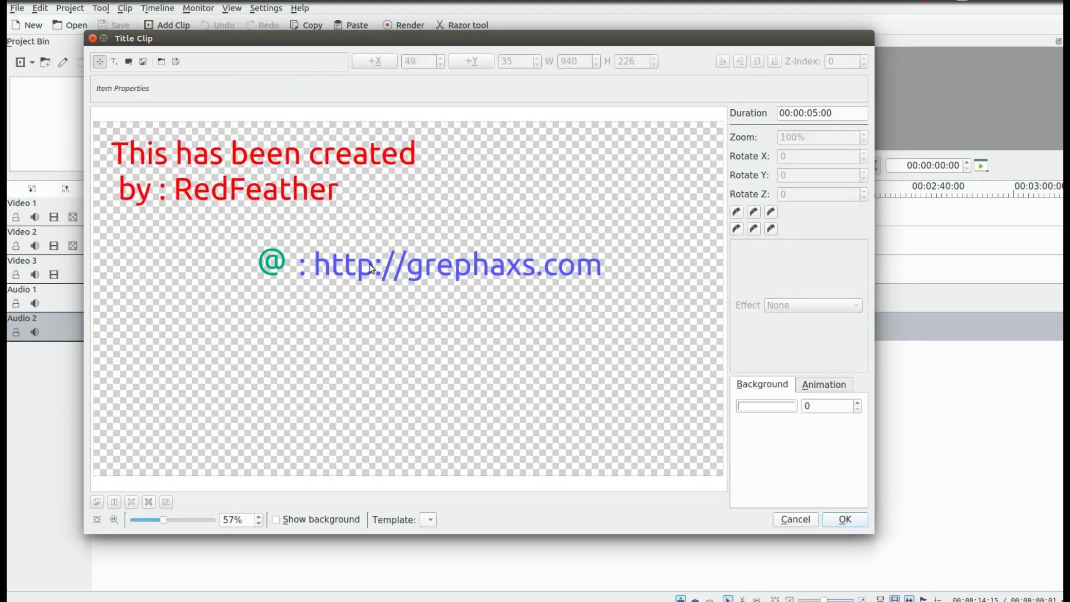
drag(370, 268, 472, 432)
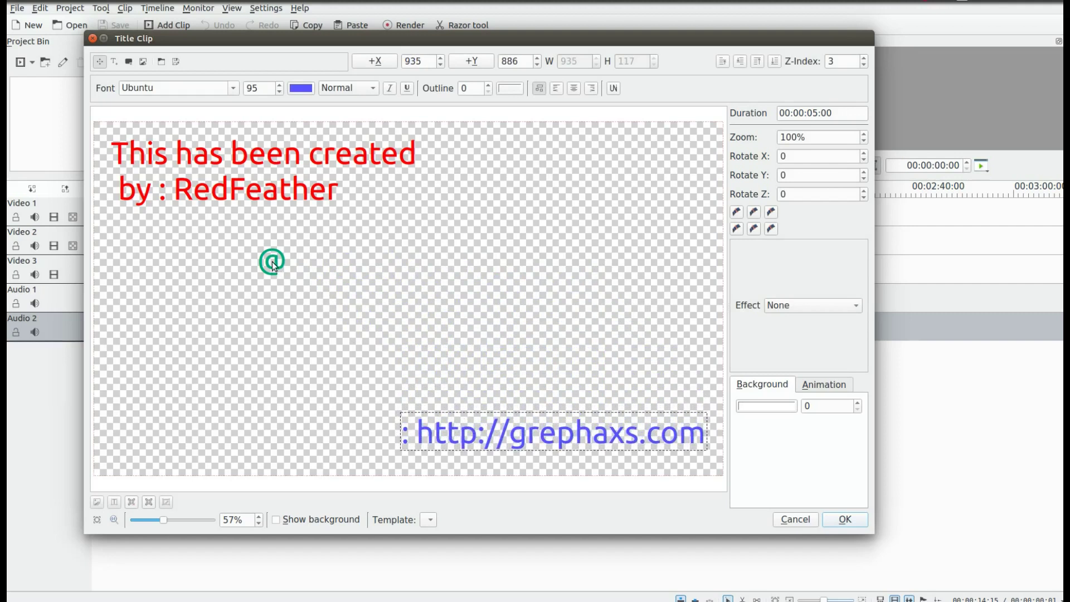
drag(273, 265, 373, 434)
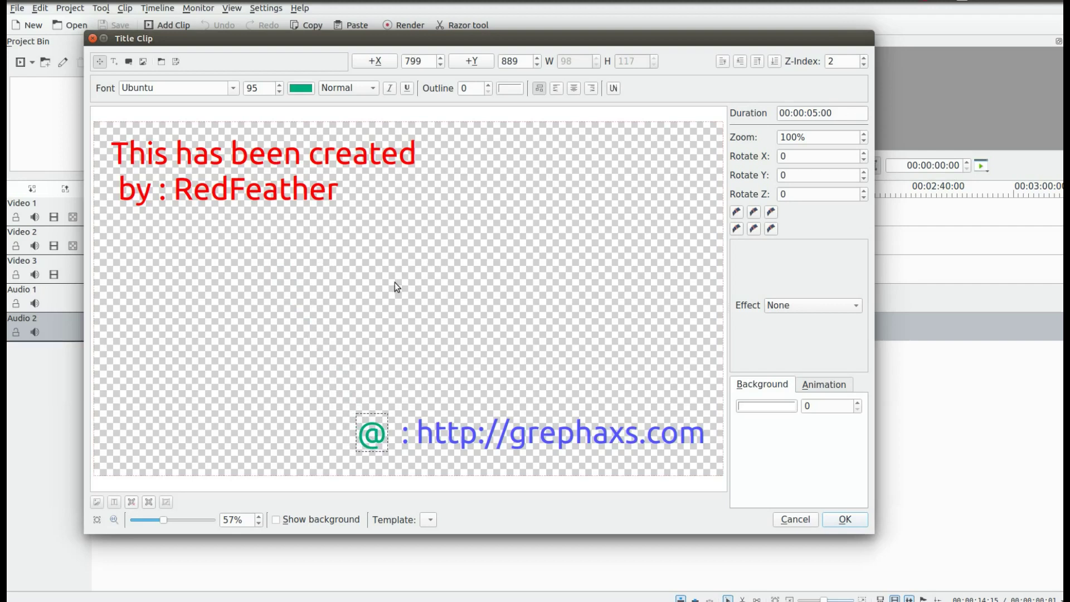
drag(371, 432, 380, 301)
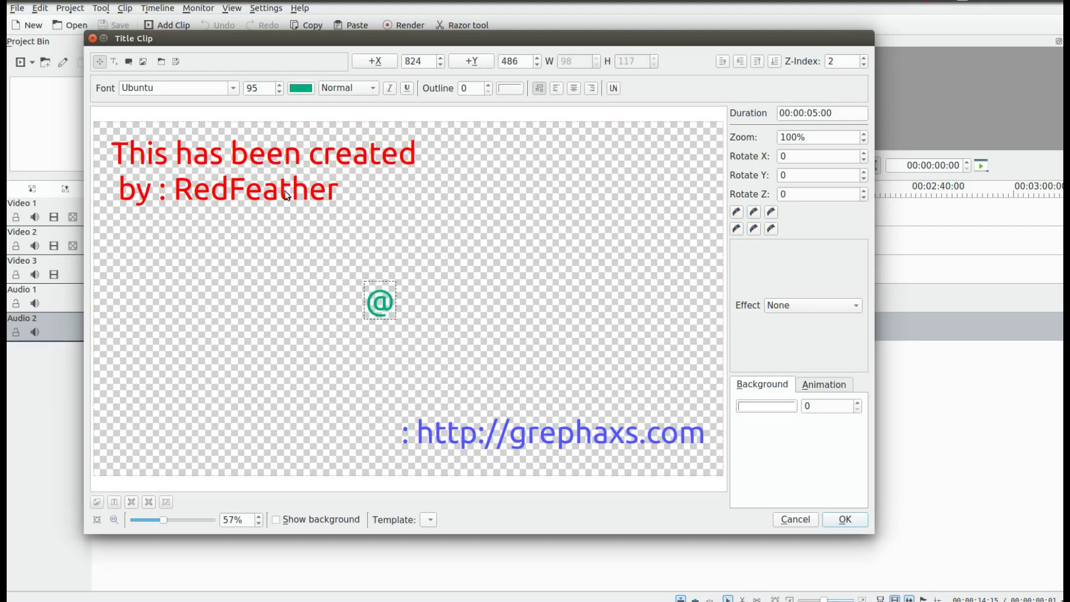
click(286, 194)
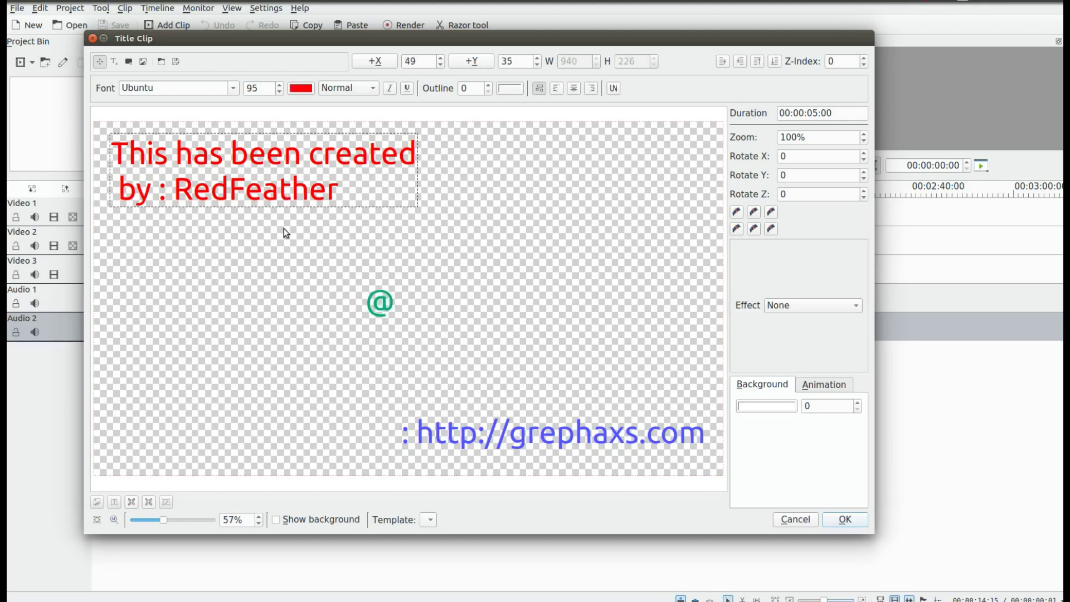
Step: Raise the red credit text by lowering its Y position from 54 to 41
click(441, 59)
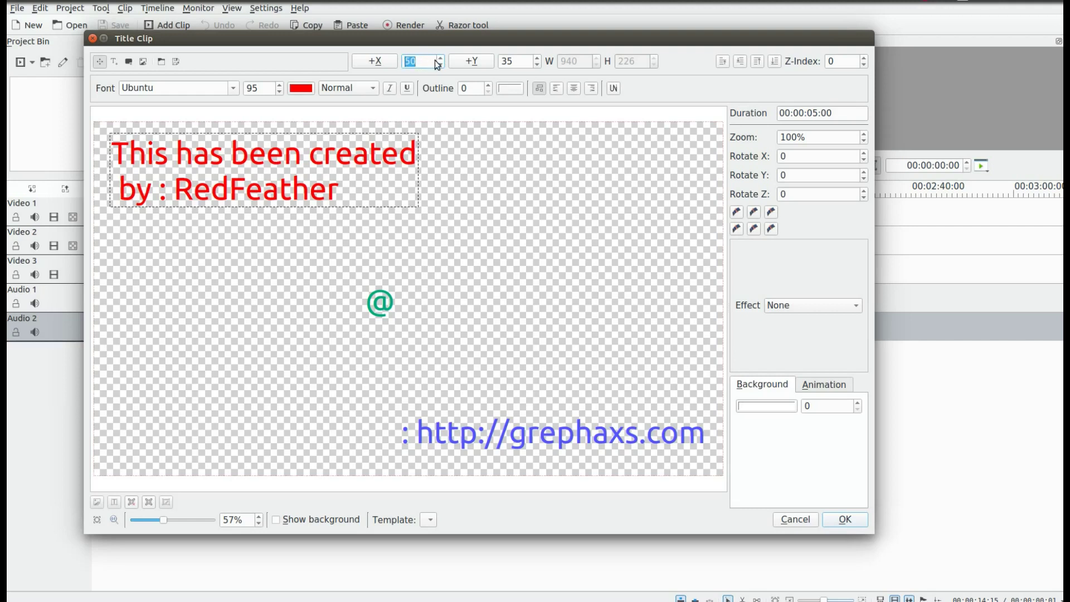
click(438, 60)
click(439, 59)
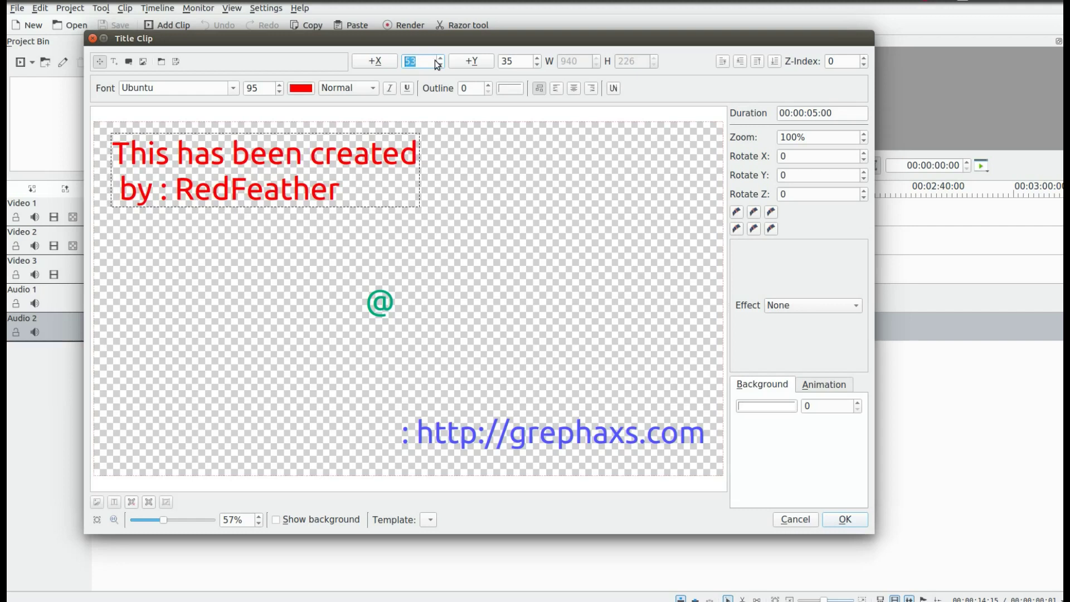
scroll(437, 64, up, 8)
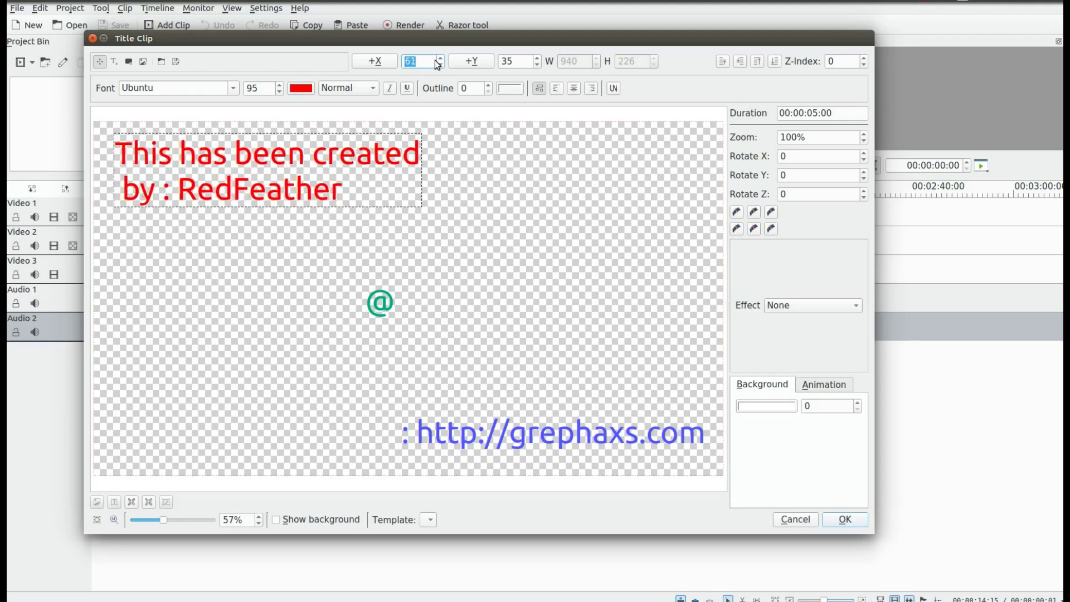
scroll(437, 64, up, 14)
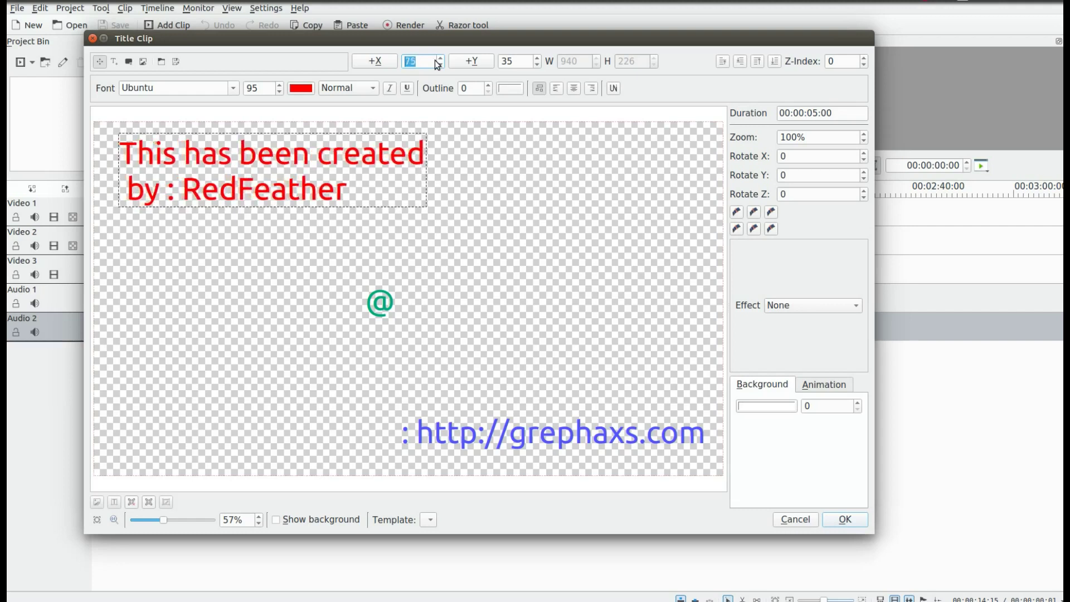
text(161)
scroll(535, 63, up, 5)
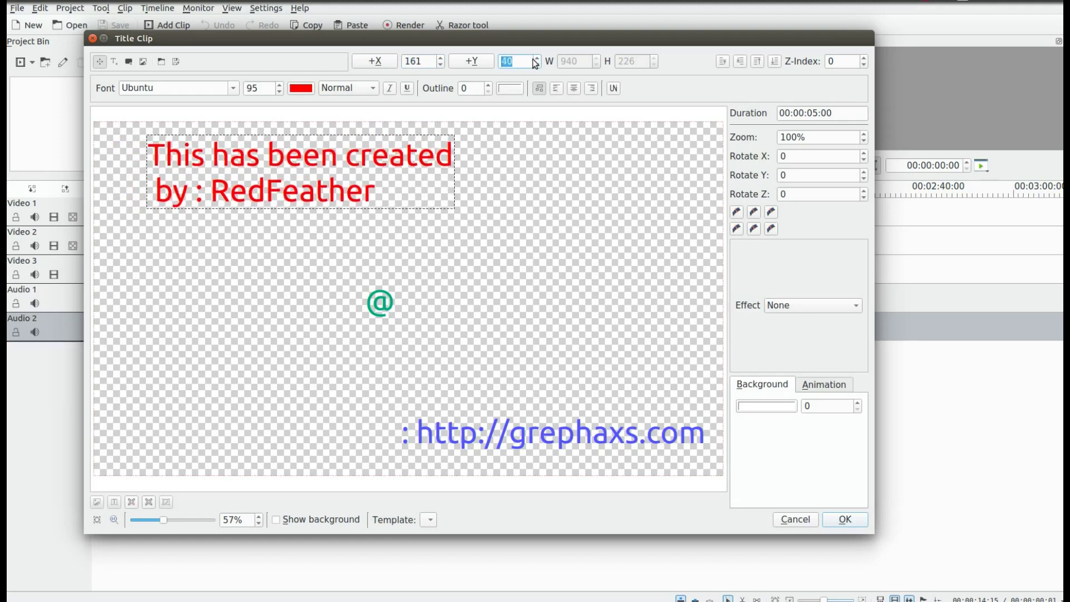
scroll(535, 63, up, 14)
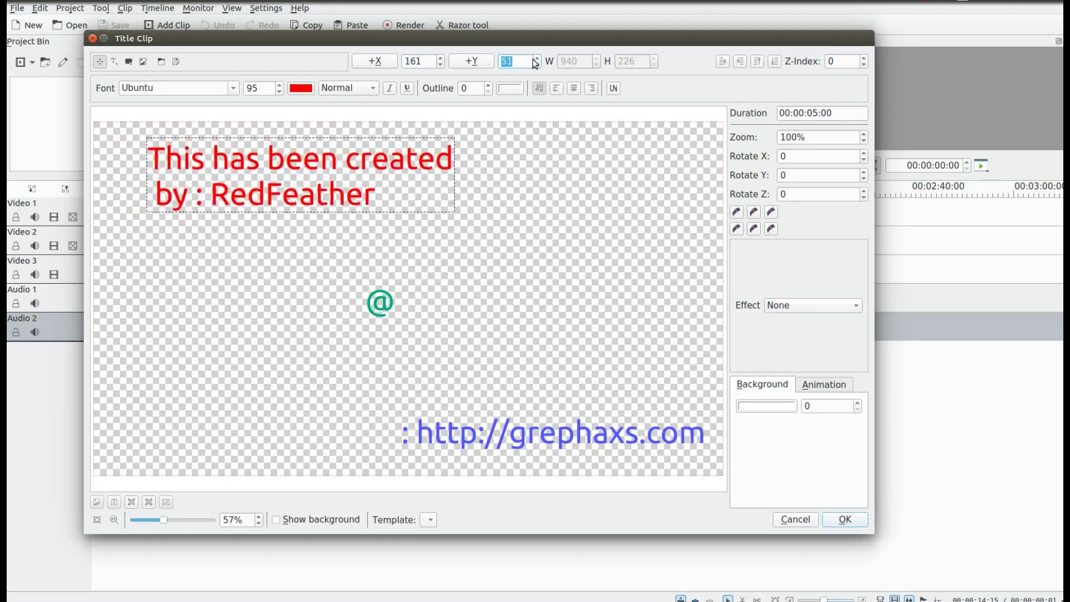
scroll(535, 63, down, 7)
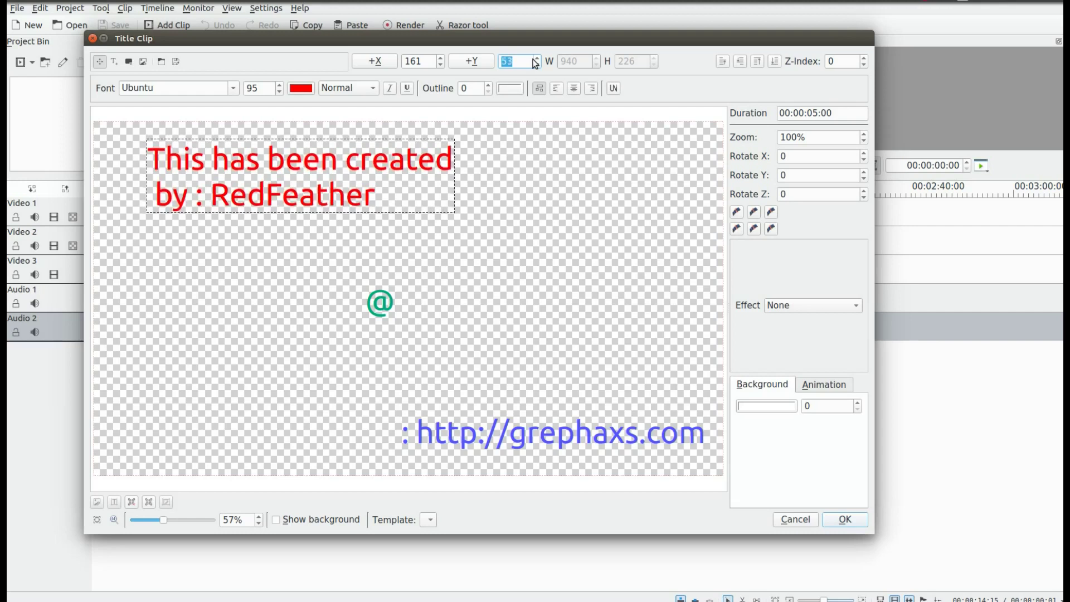
scroll(535, 63, down, 6)
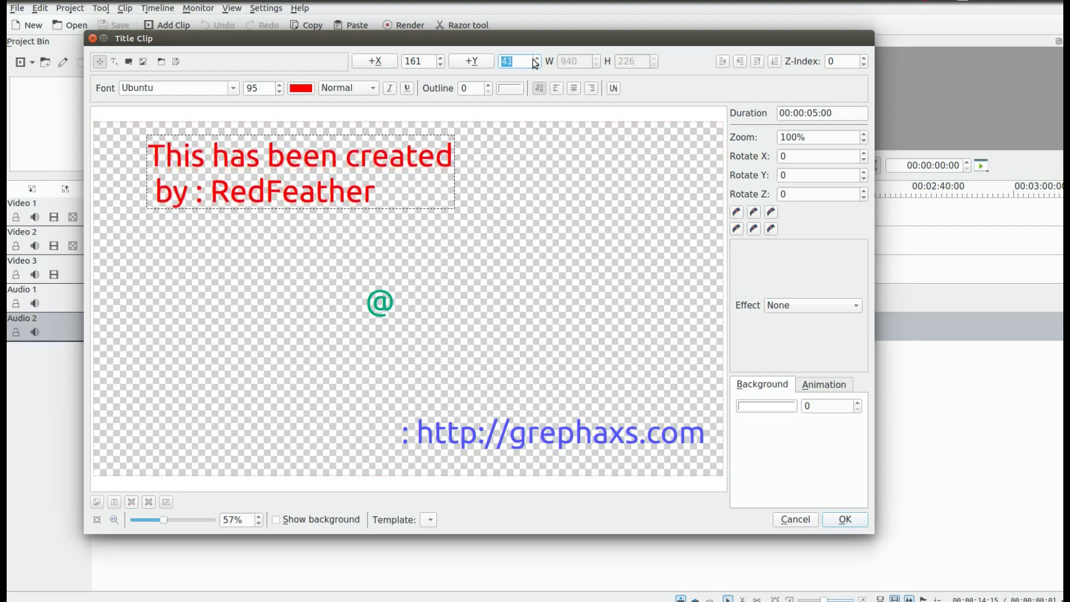
click(384, 304)
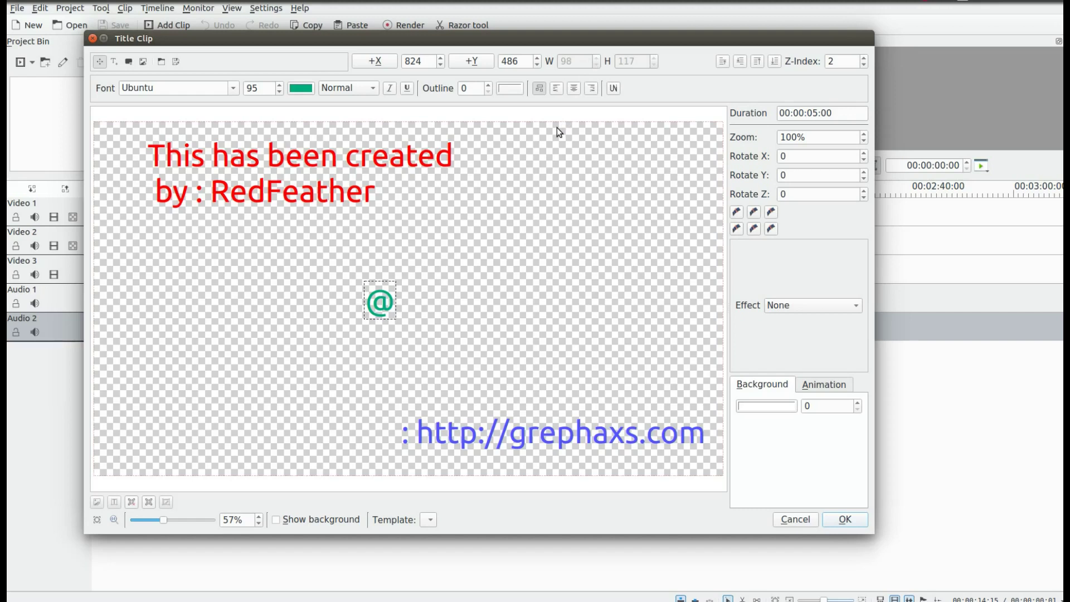
Step: Scale the green @ to 244% and place it just left of the blue URL
scroll(849, 143, up, 14)
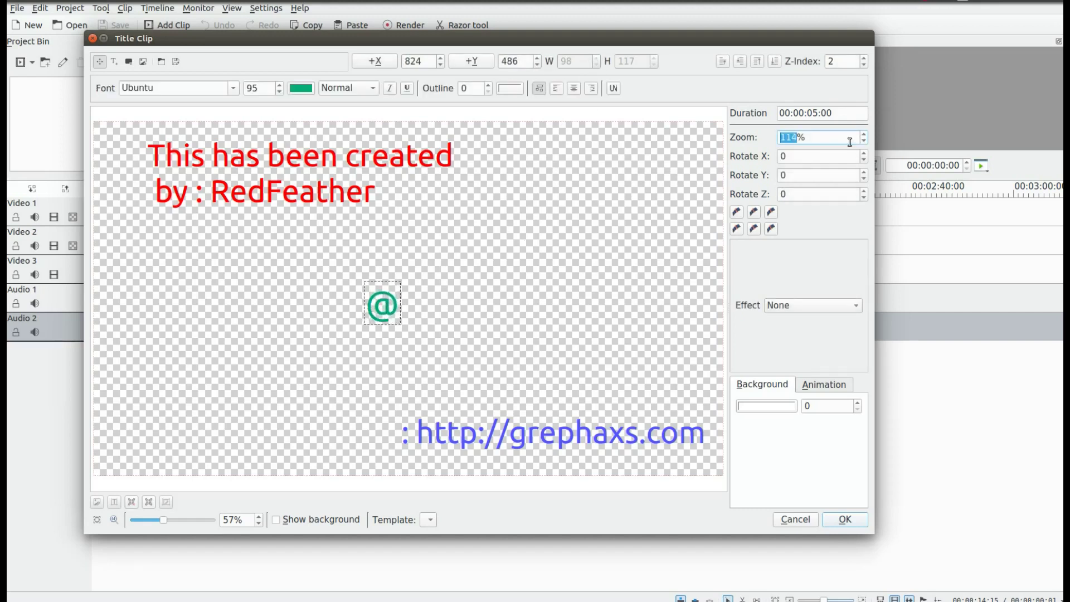
scroll(849, 142, up, 20)
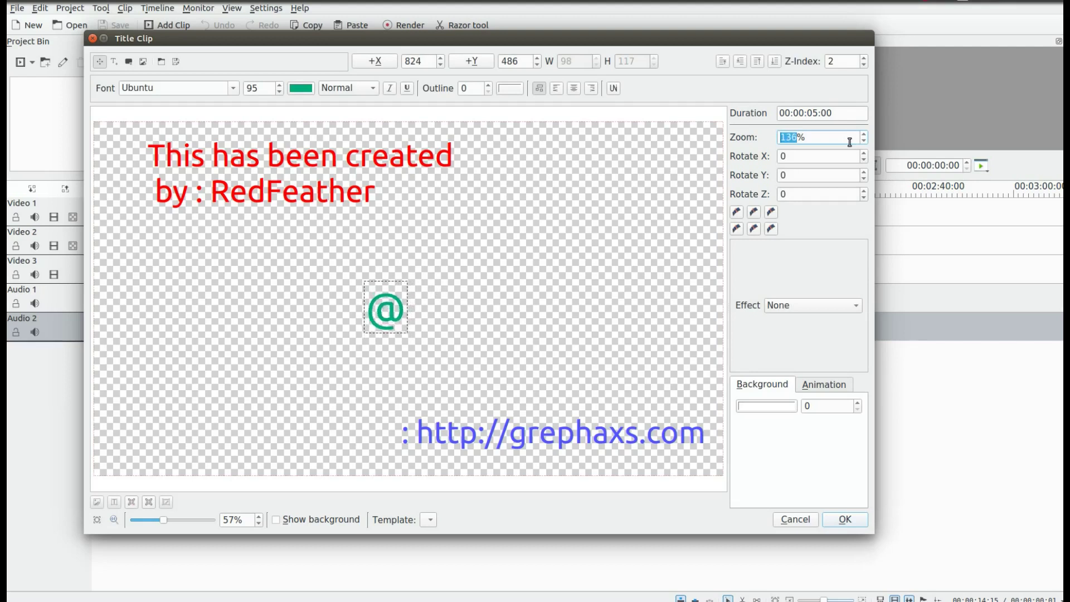
scroll(850, 142, up, 18)
drag(385, 312, 336, 439)
drag(519, 438, 487, 440)
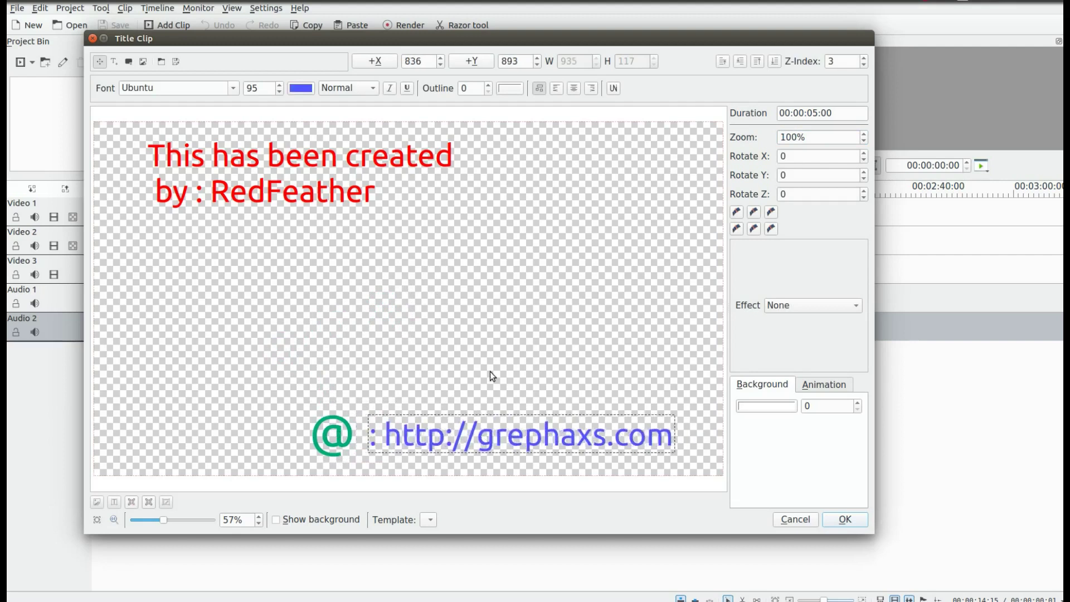
click(334, 435)
scroll(322, 433, up, 20)
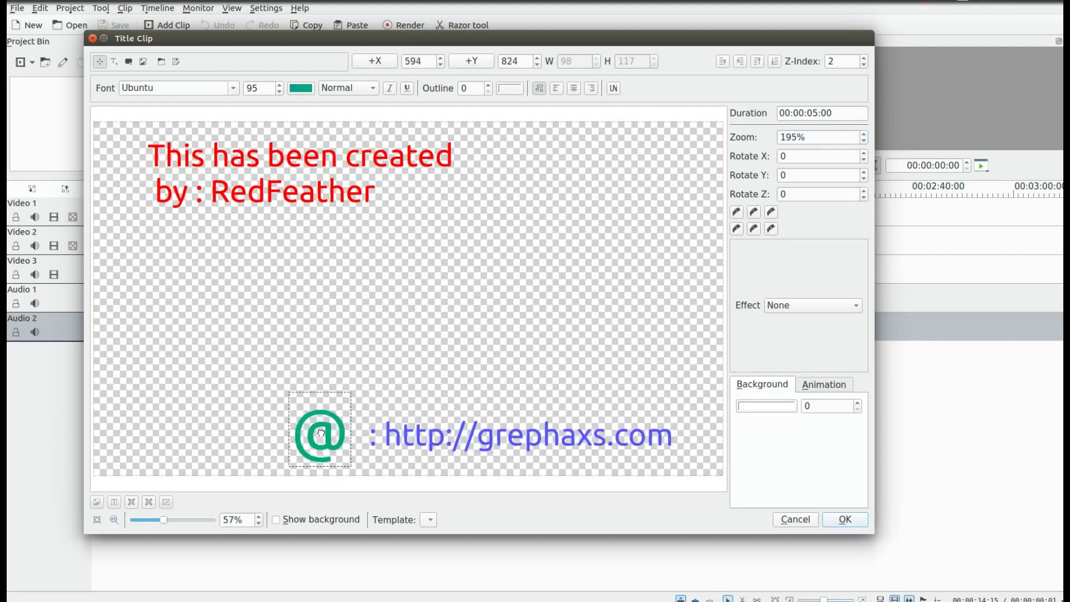
scroll(848, 140, up, 14)
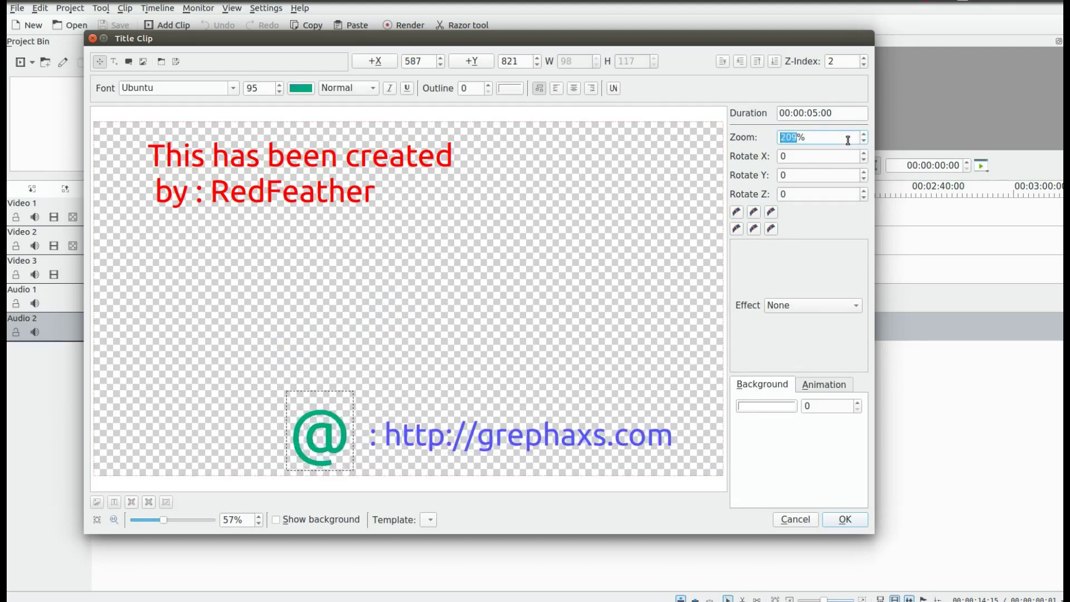
scroll(848, 140, up, 10)
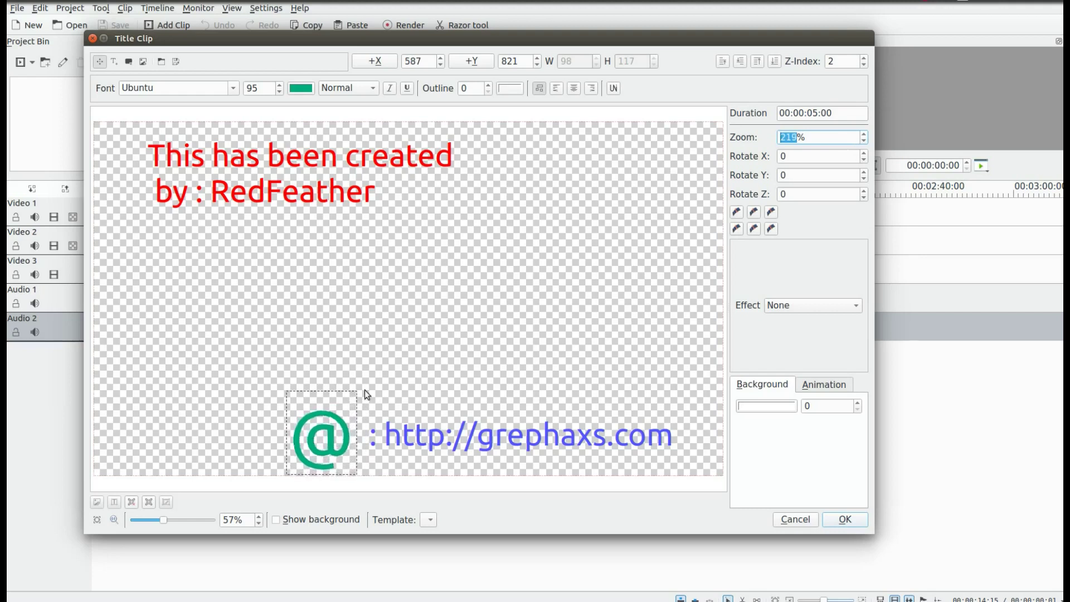
drag(333, 427, 302, 418)
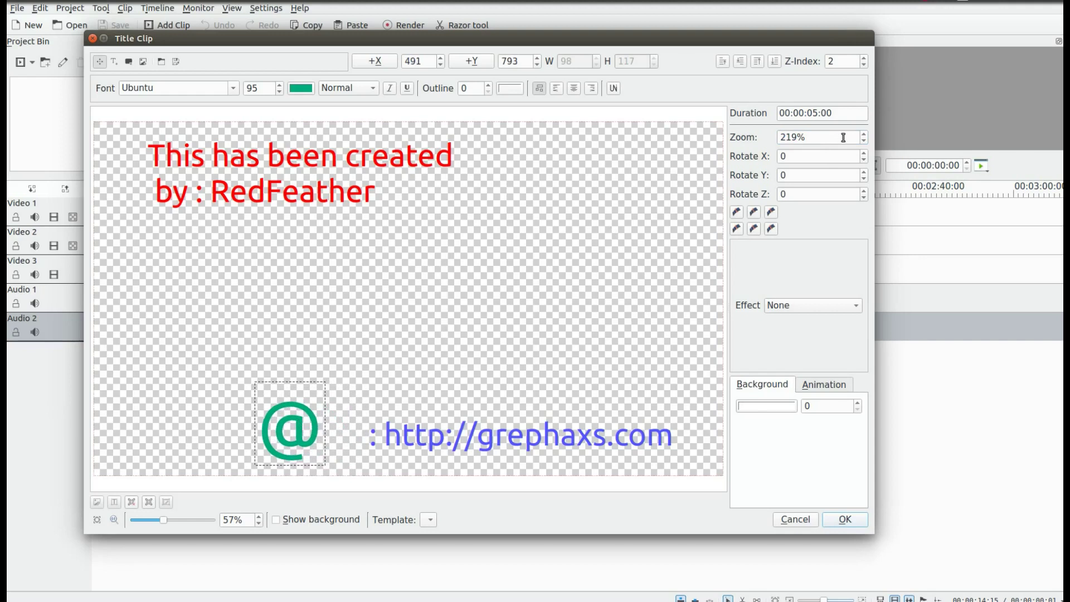
scroll(842, 139, up, 15)
scroll(846, 140, up, 10)
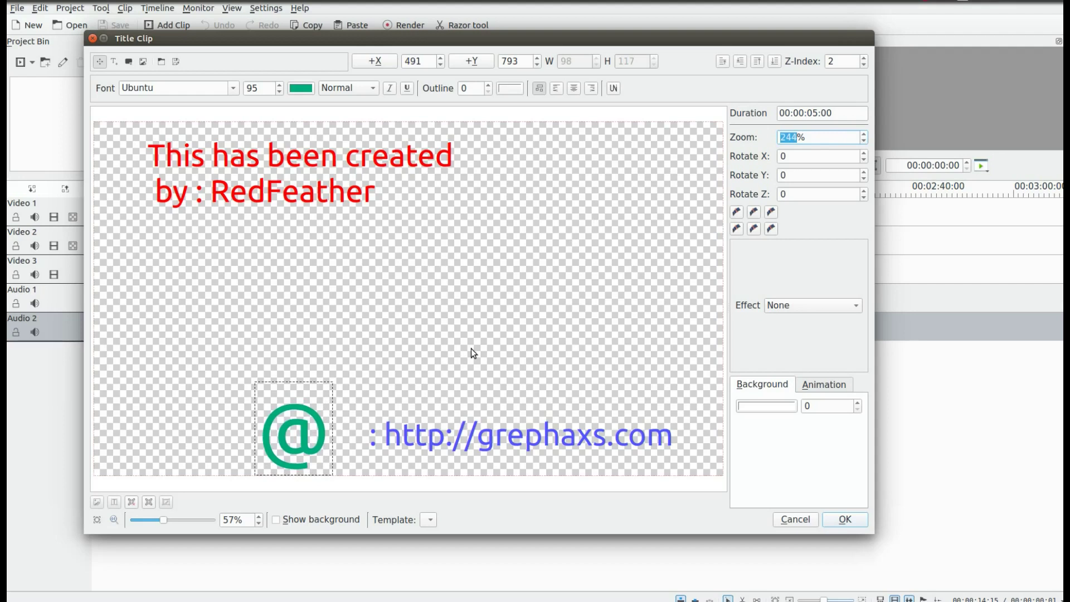
Step: Enlarge the blue URL text to about 112% zoom
click(487, 436)
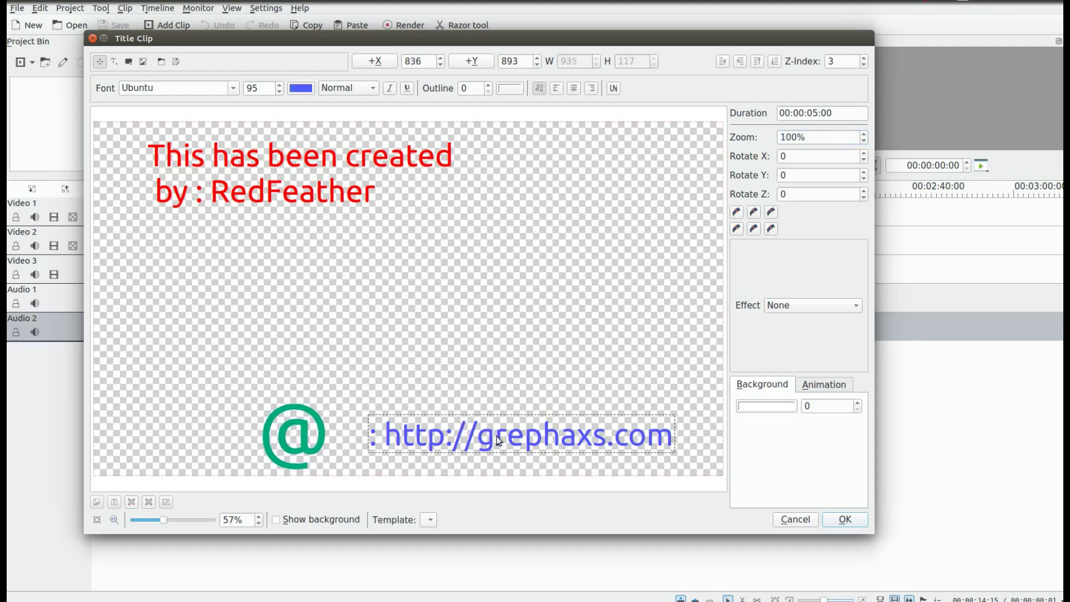
click(864, 134)
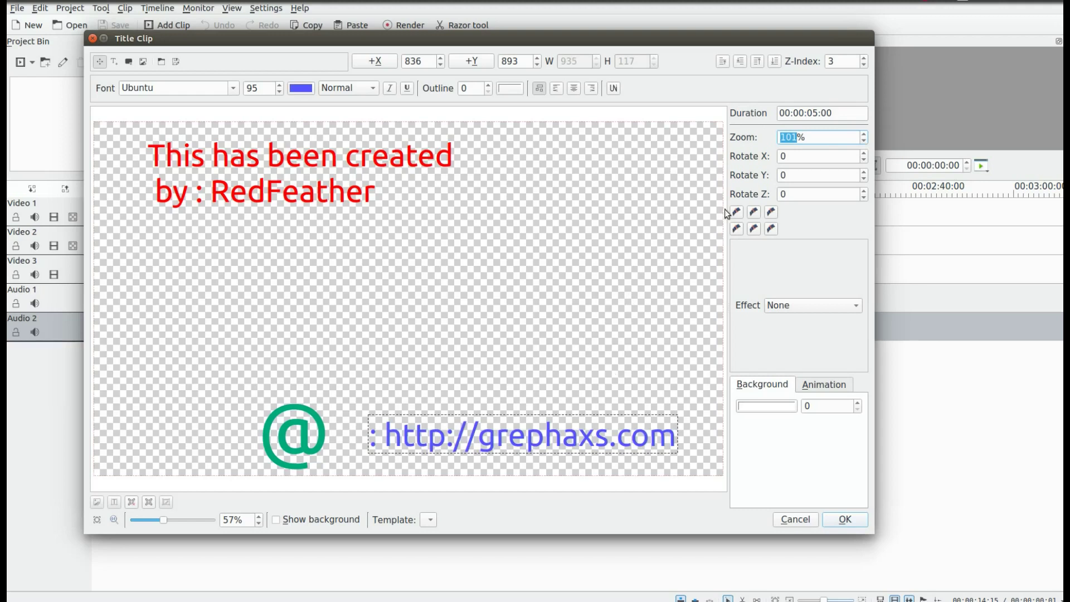
scroll(808, 139, up, 7)
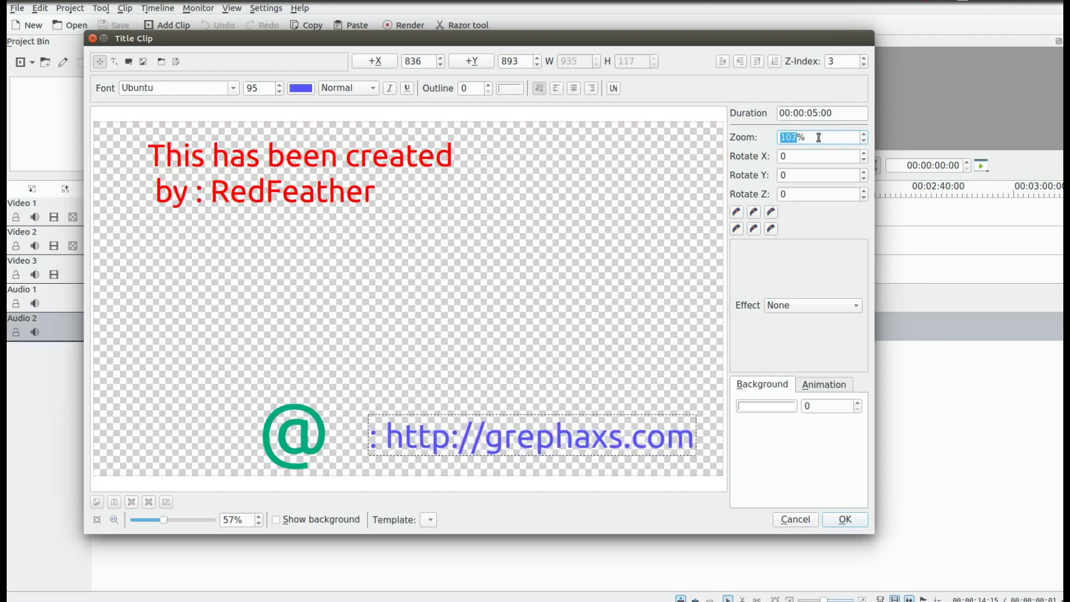
scroll(819, 138, up, 2)
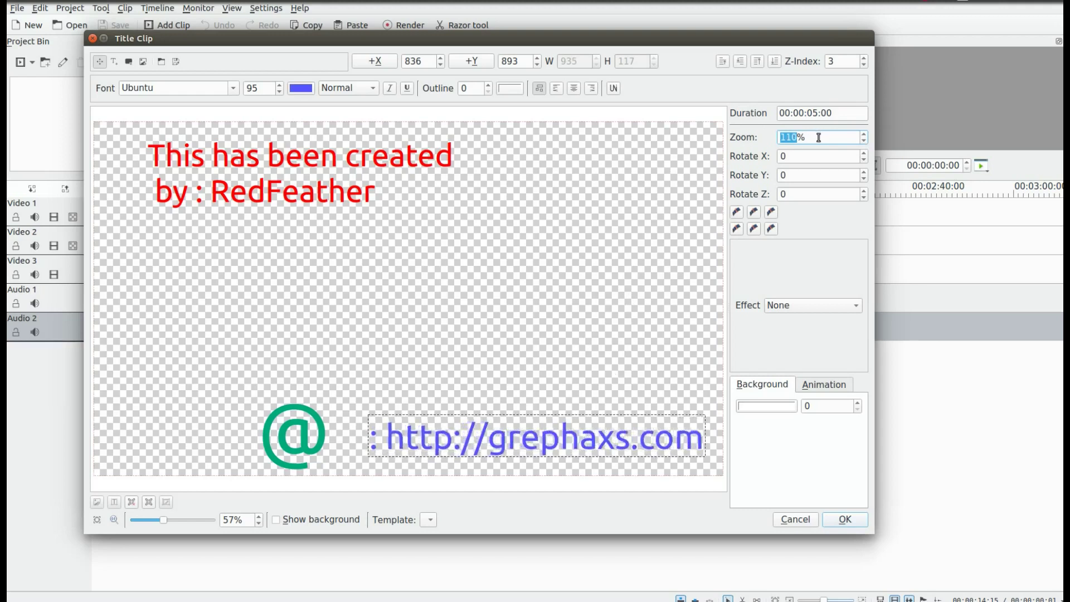
scroll(819, 137, up, 2)
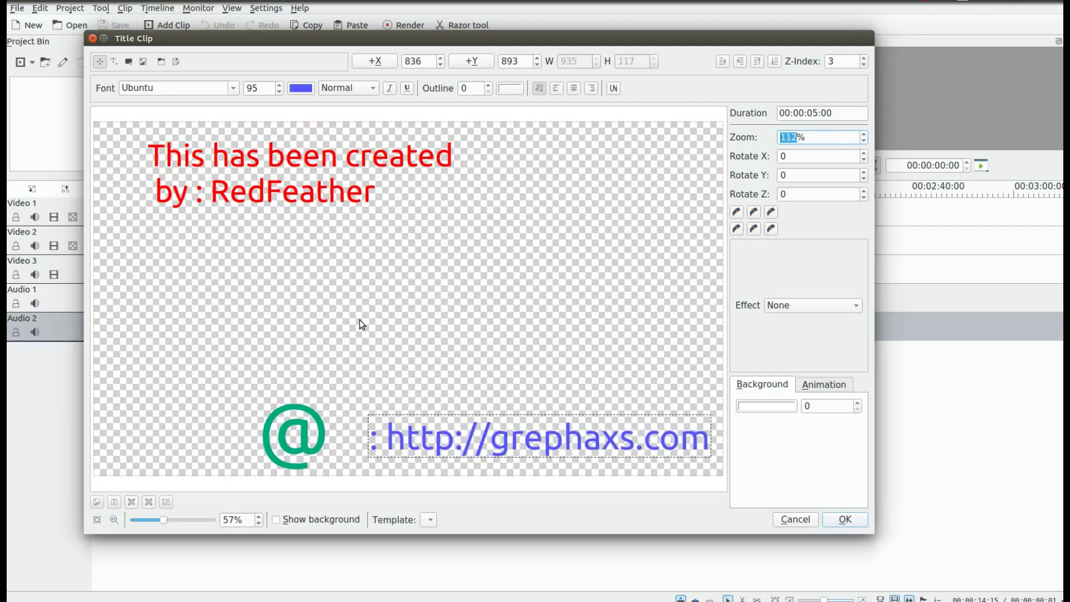
scroll(601, 434, up, 5)
Step: Move the red credit text tighter into the top-left corner
click(478, 258)
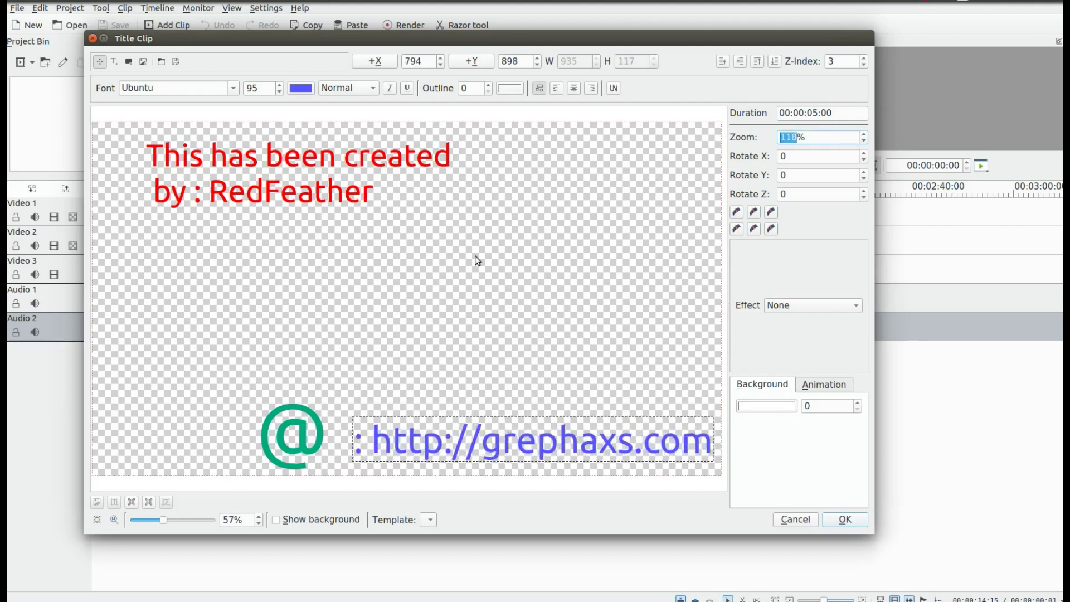
click(247, 194)
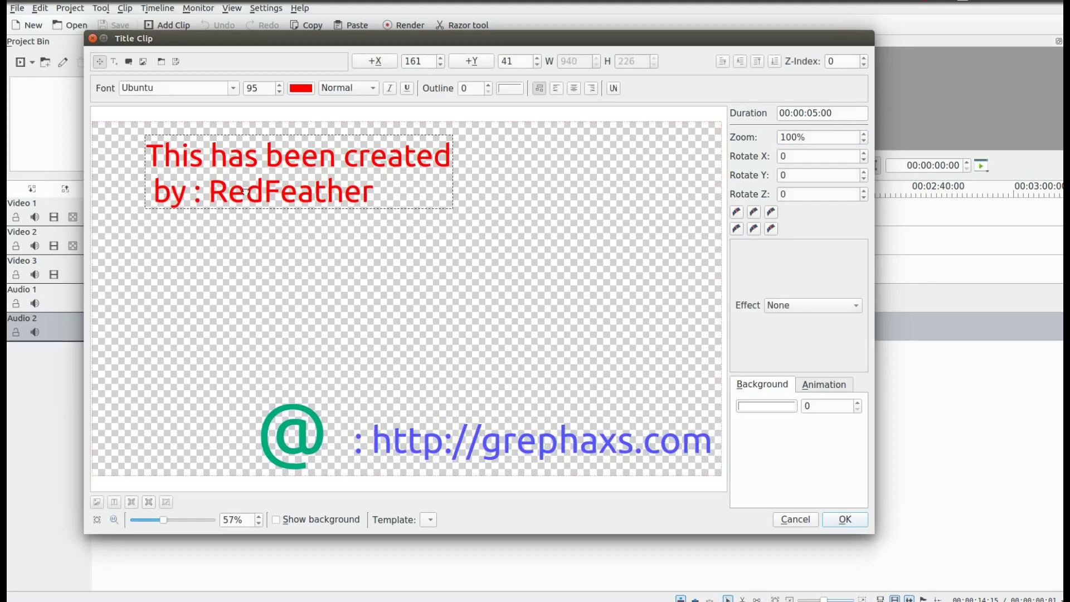
drag(247, 194, 205, 189)
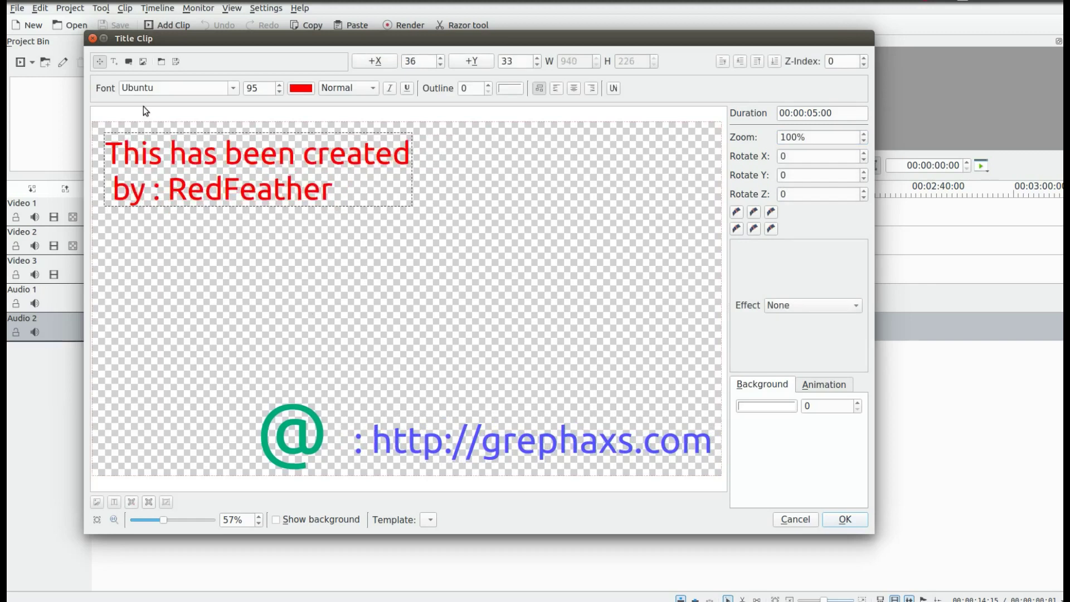
Step: Draw a black rectangle from the canvas's top-left corner to its bottom-right corner
click(127, 63)
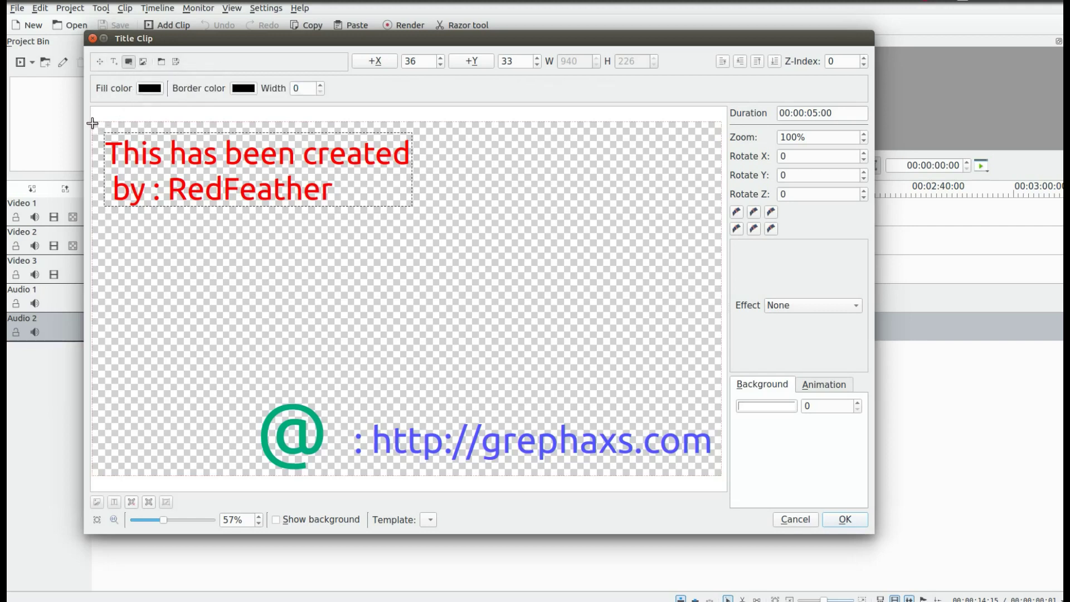
mouse_move(92, 123)
mouse_down()
mouse_move(111, 136)
mouse_move(94, 125)
mouse_up()
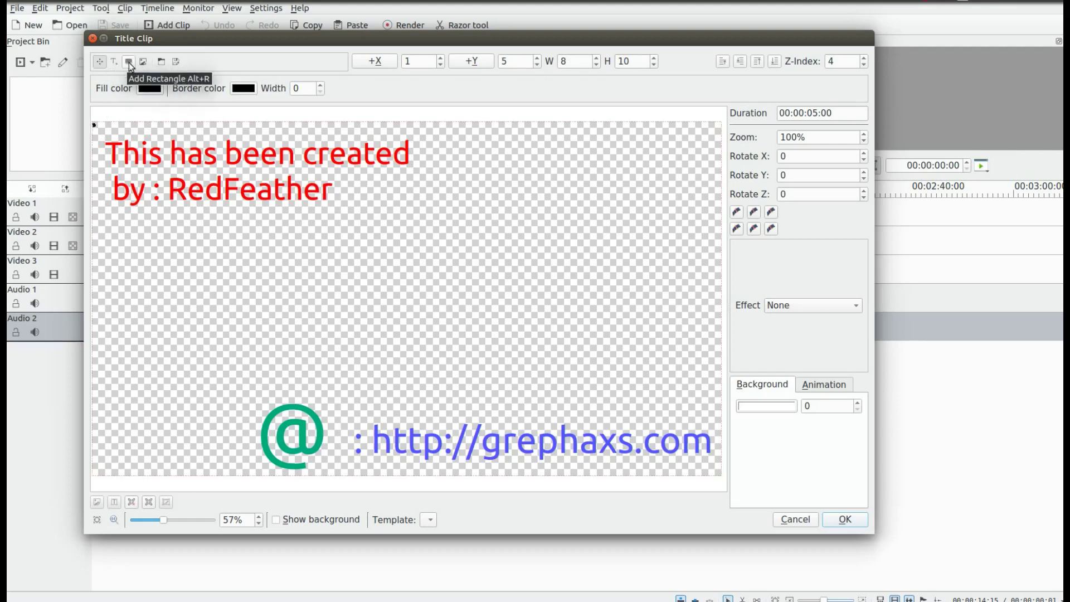
click(130, 62)
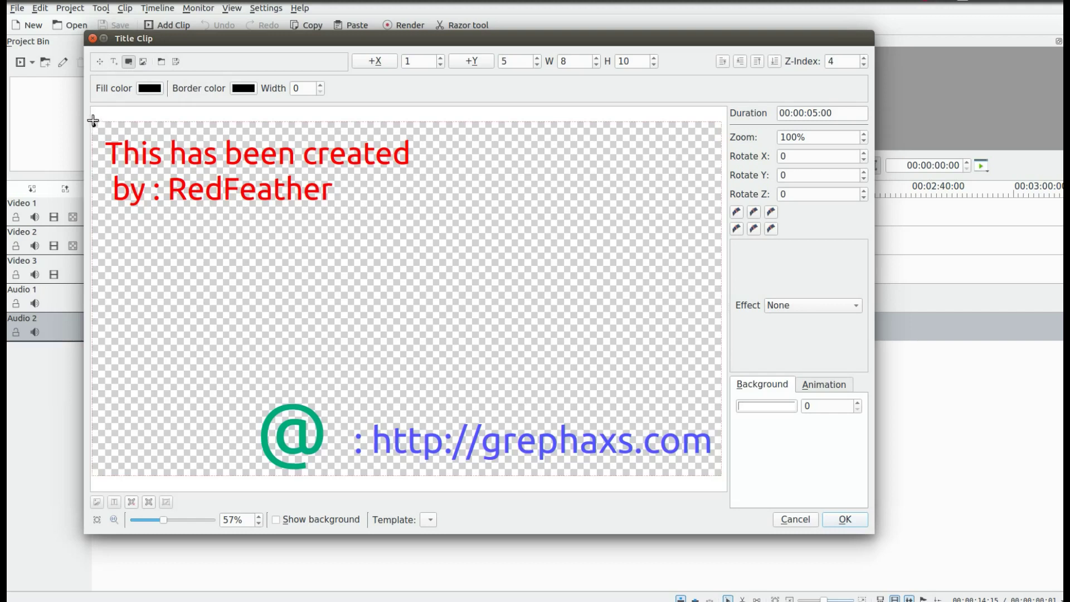
drag(92, 121, 723, 477)
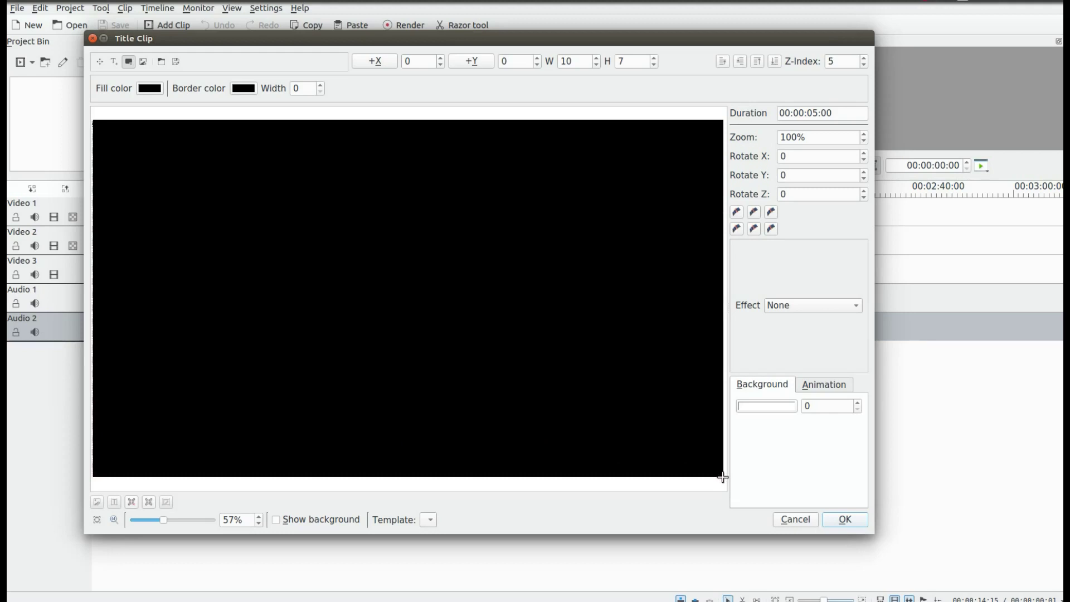
Step: Stretch the black rectangle's left edge to X -24, making it 1949 wide
drag(723, 477, 723, 477)
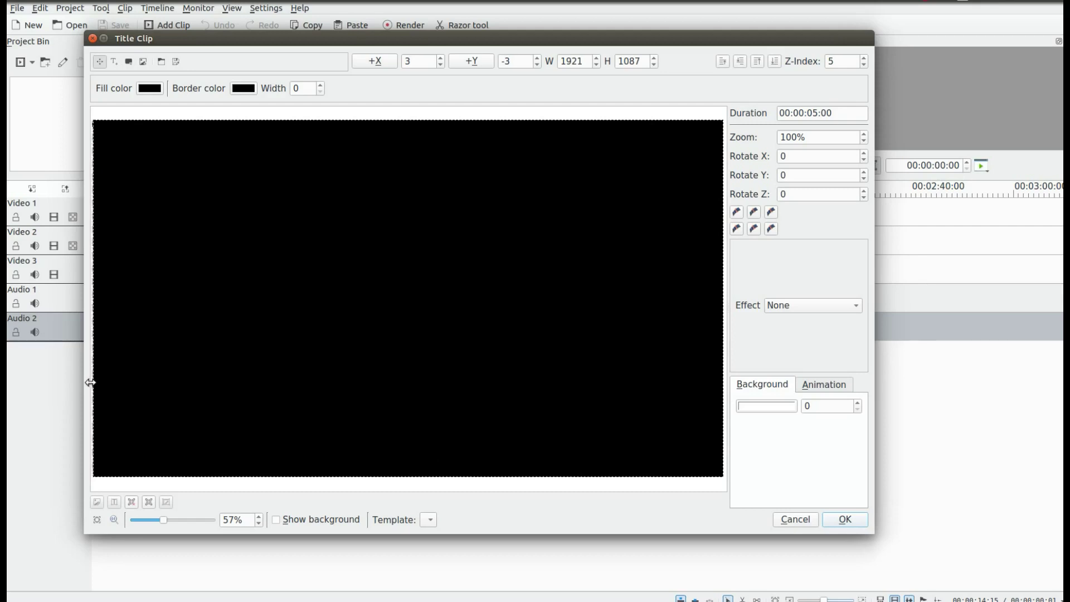
drag(91, 382, 88, 382)
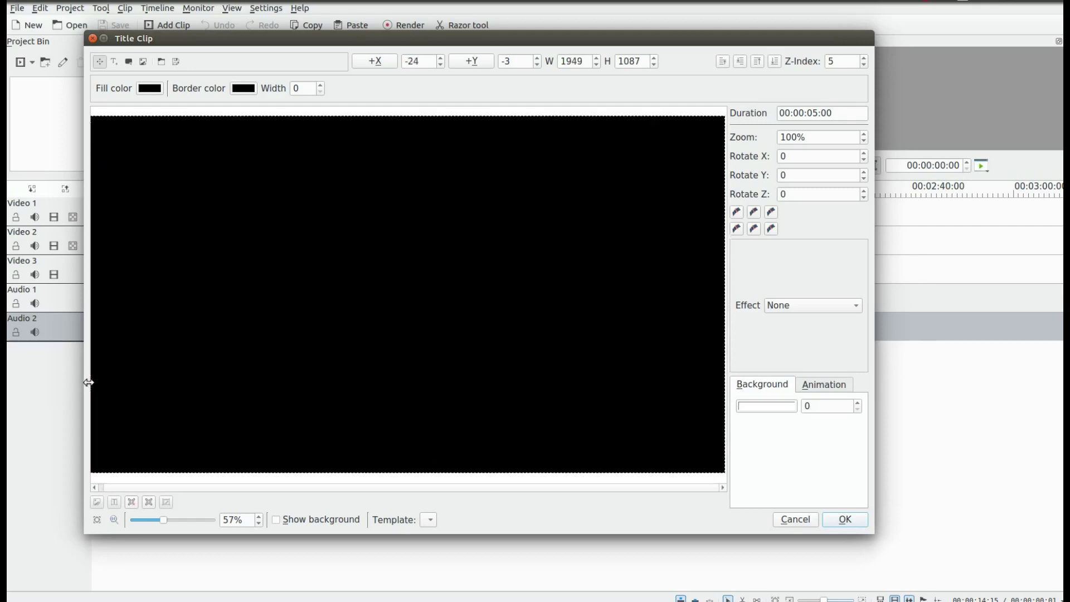
Step: Send the black rectangle to Z-index -1 behind the text and add the title to the bin
click(774, 61)
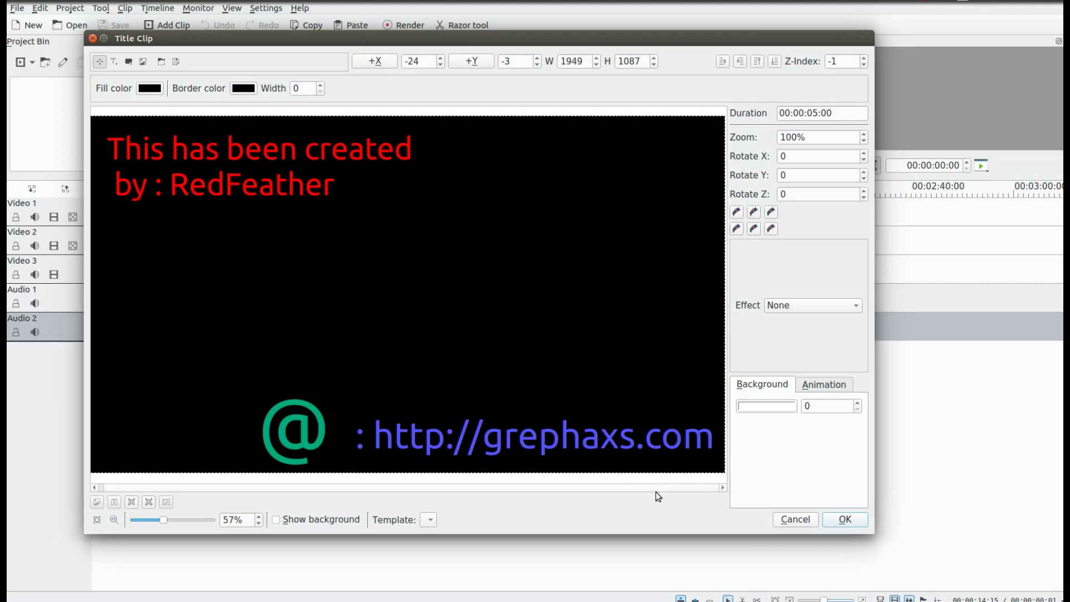
click(857, 521)
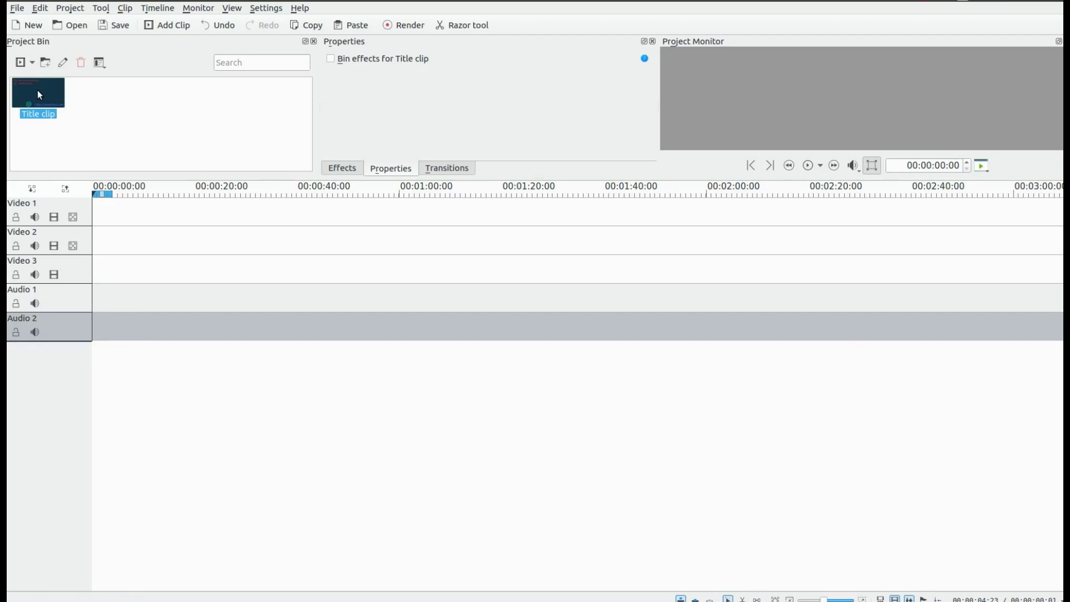
Step: Drag the Title clip from the Project Bin to the start of the Video 1 track
drag(38, 94, 183, 219)
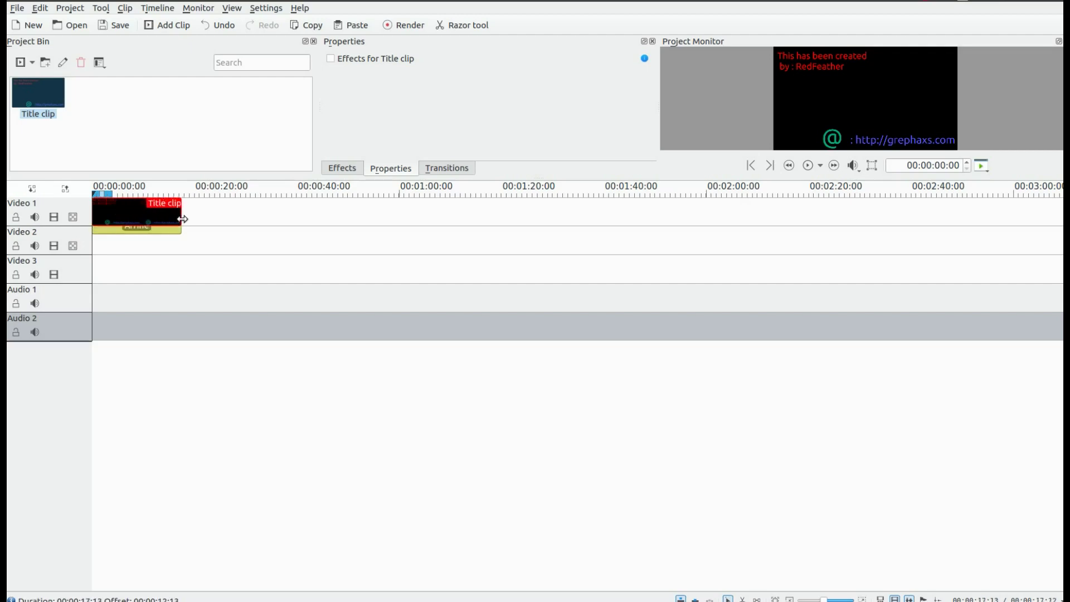
Step: Jump the playhead to the end of the title clip at 00:00:17:12
key(End)
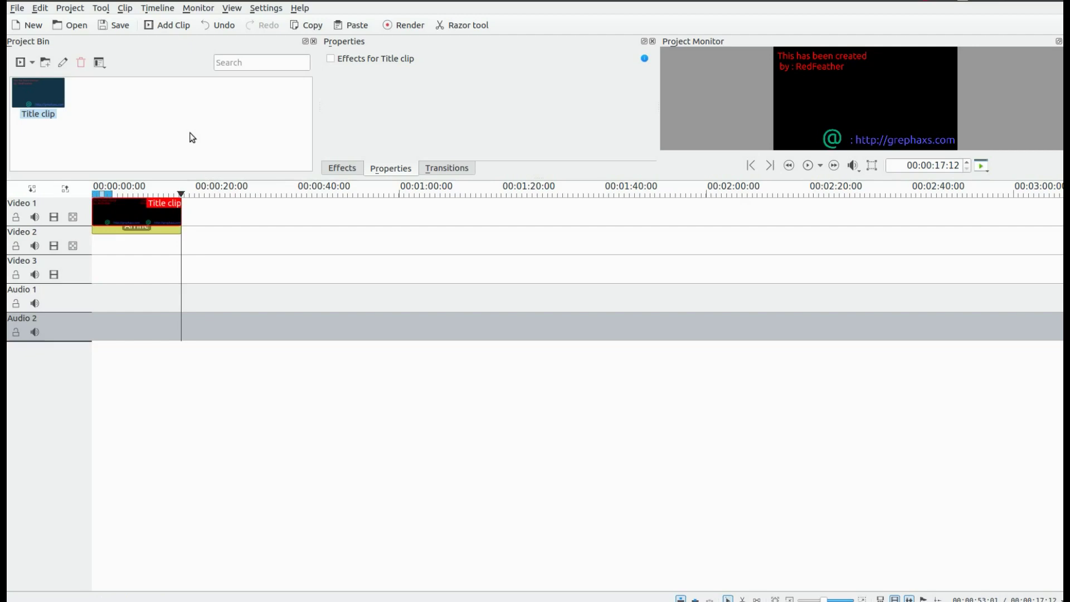